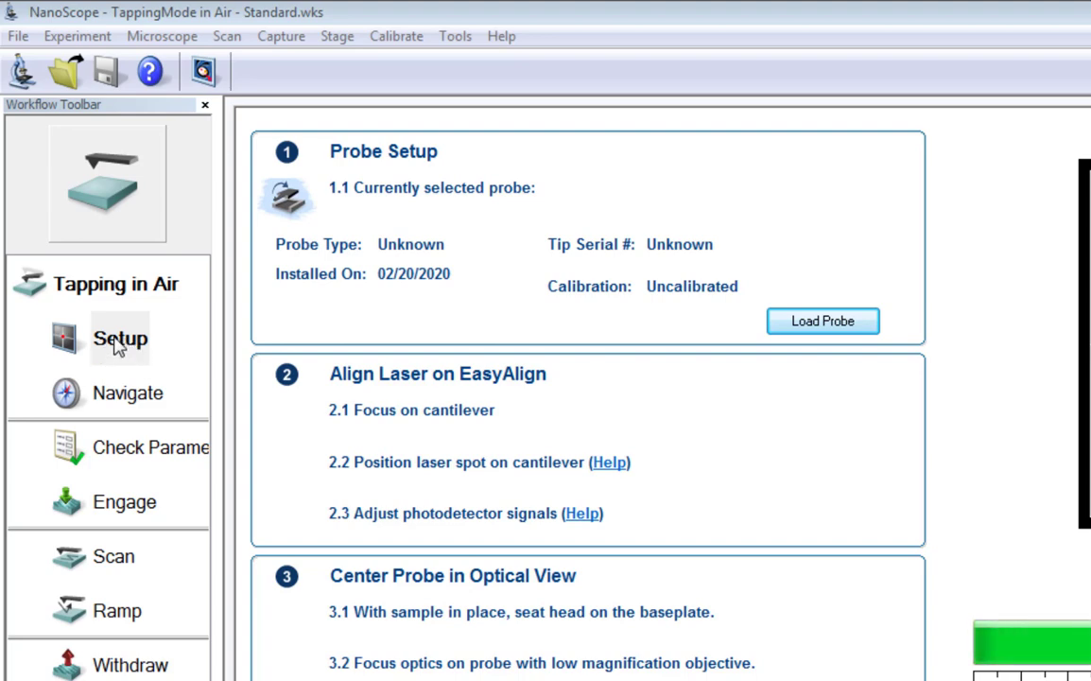
- In the manual cantilever tune, set the Auto Tune start frequency to 200 kHz, run Auto Tune, and exit the tuning window
click(116, 344)
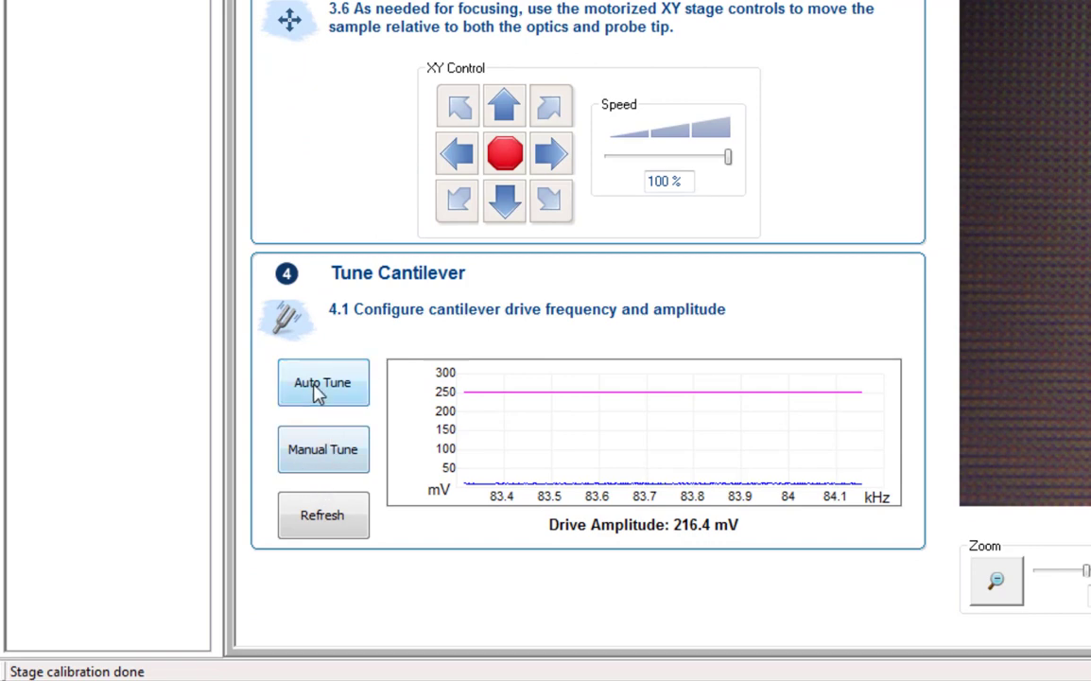
click(322, 452)
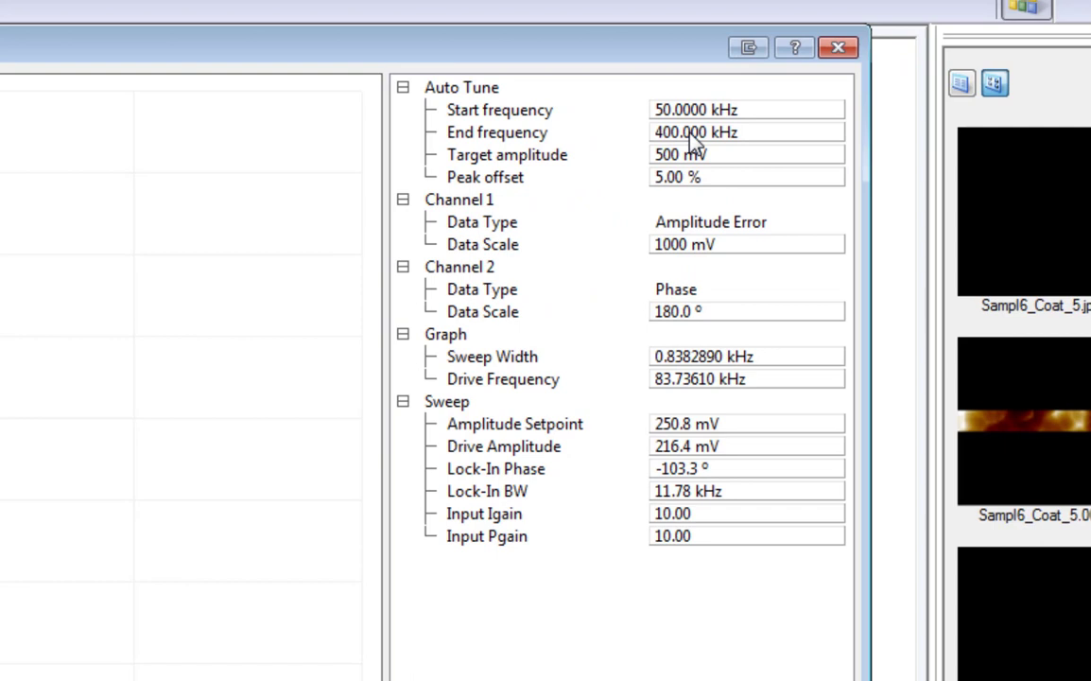
click(687, 112)
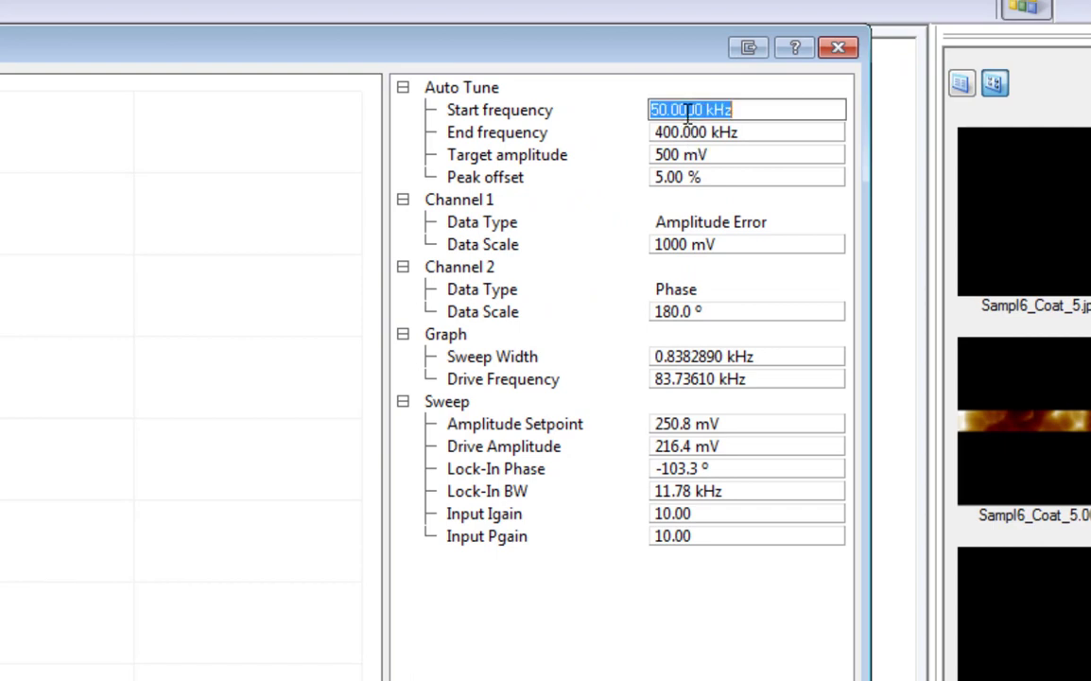
text(200)
key(Return)
click(695, 136)
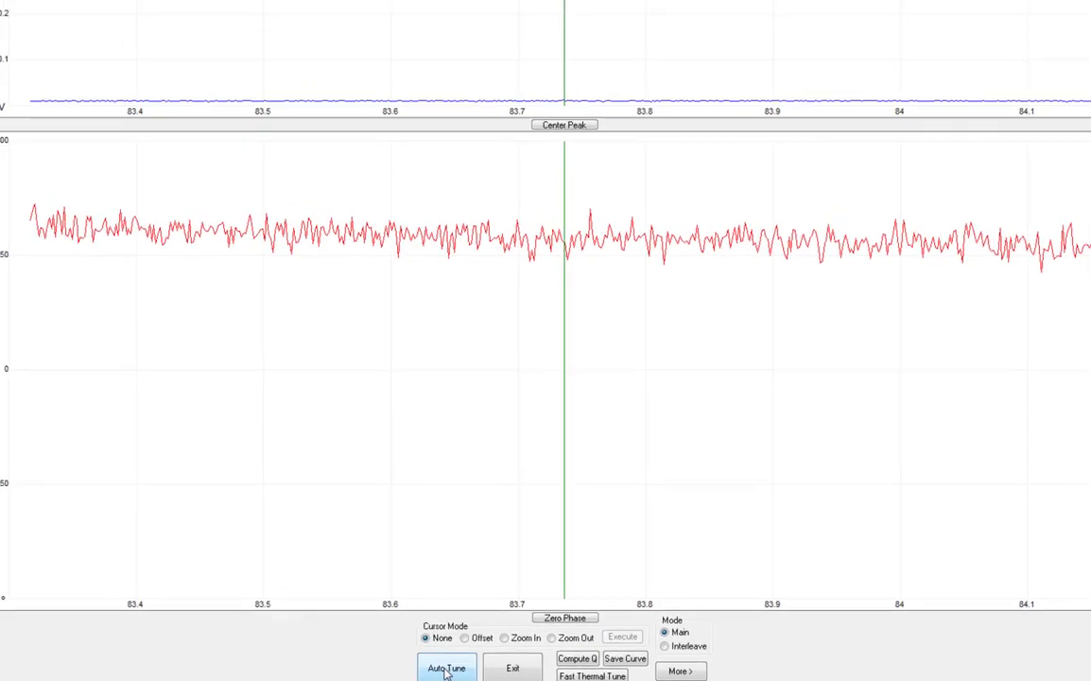
click(447, 669)
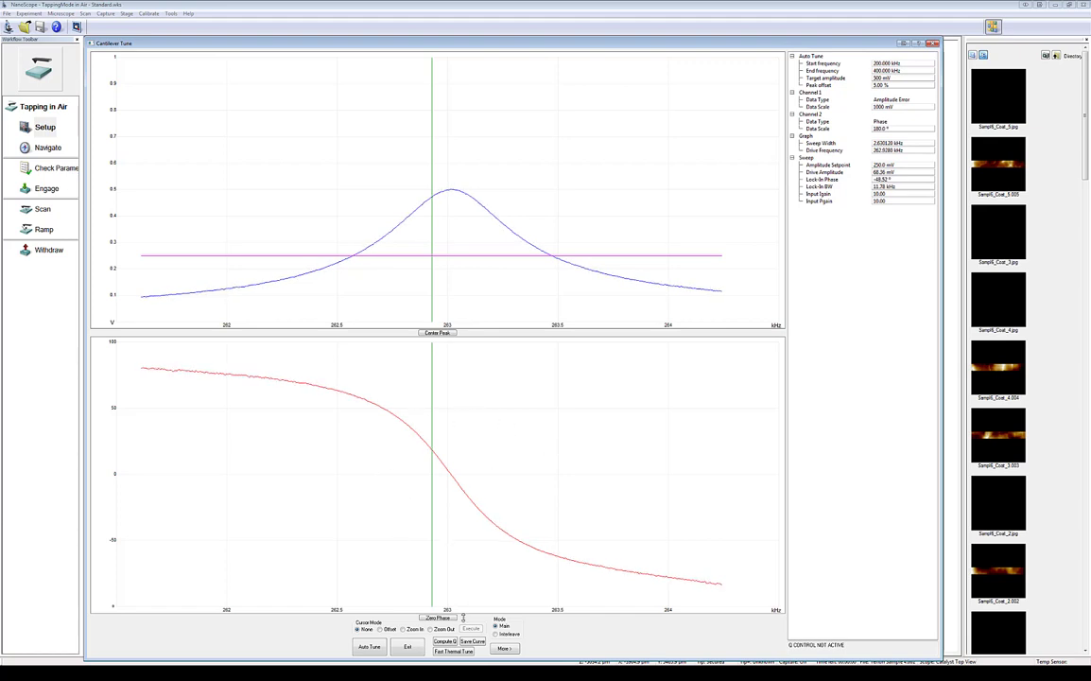
click(408, 646)
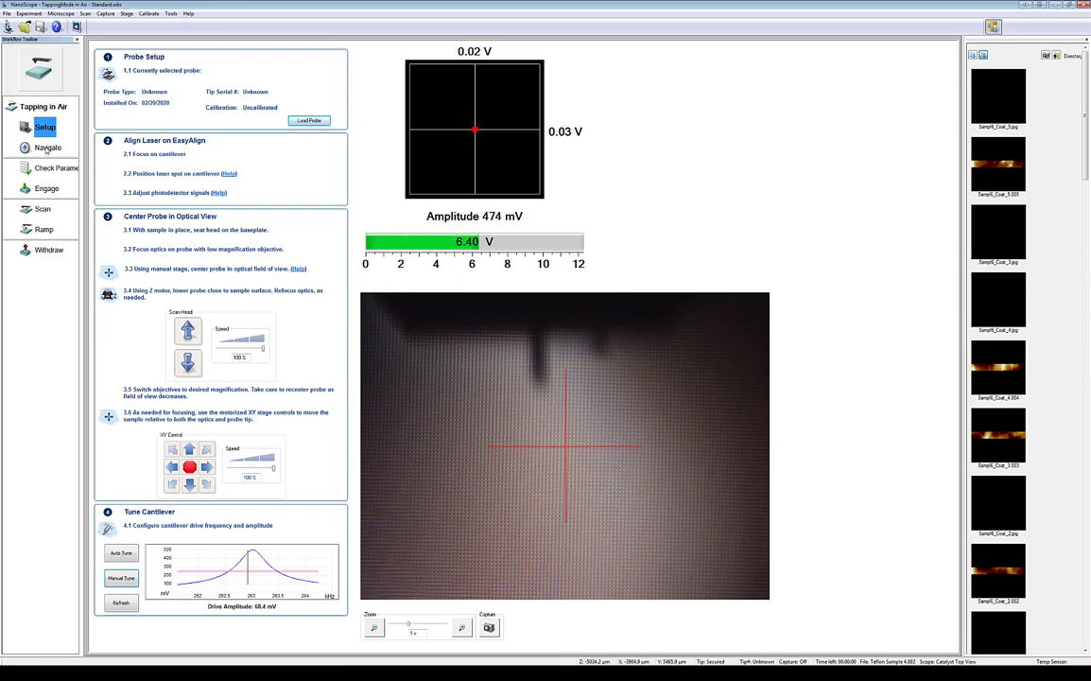
- Proceed through Navigate to Check Parameters and move the Tapping in Air video window away from the parameter list
click(46, 148)
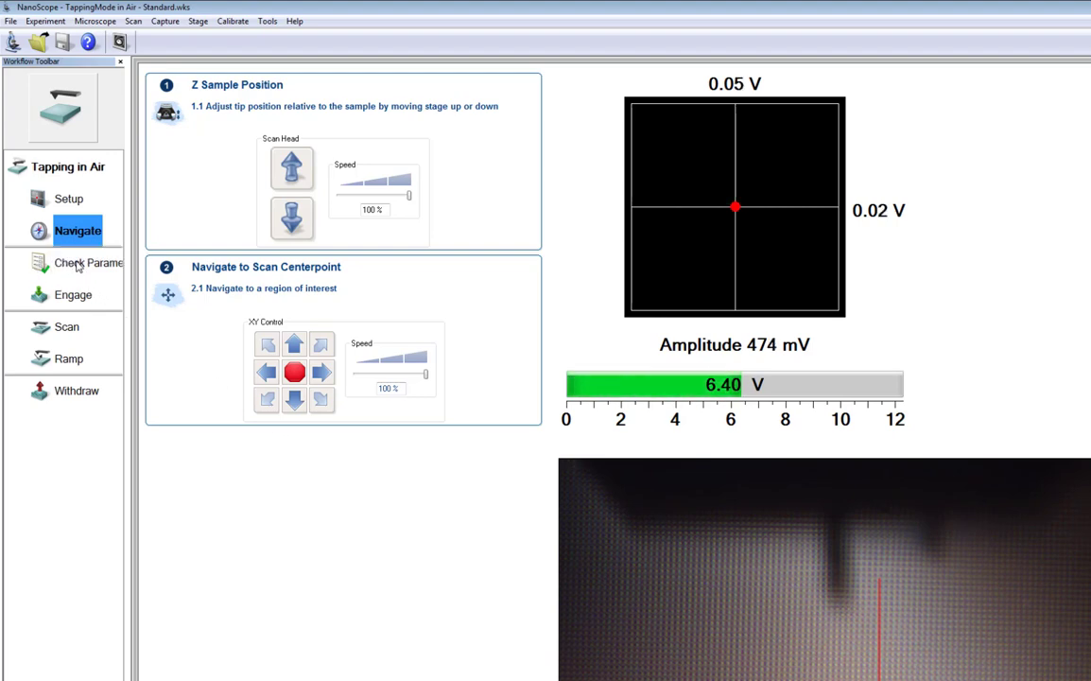
click(66, 265)
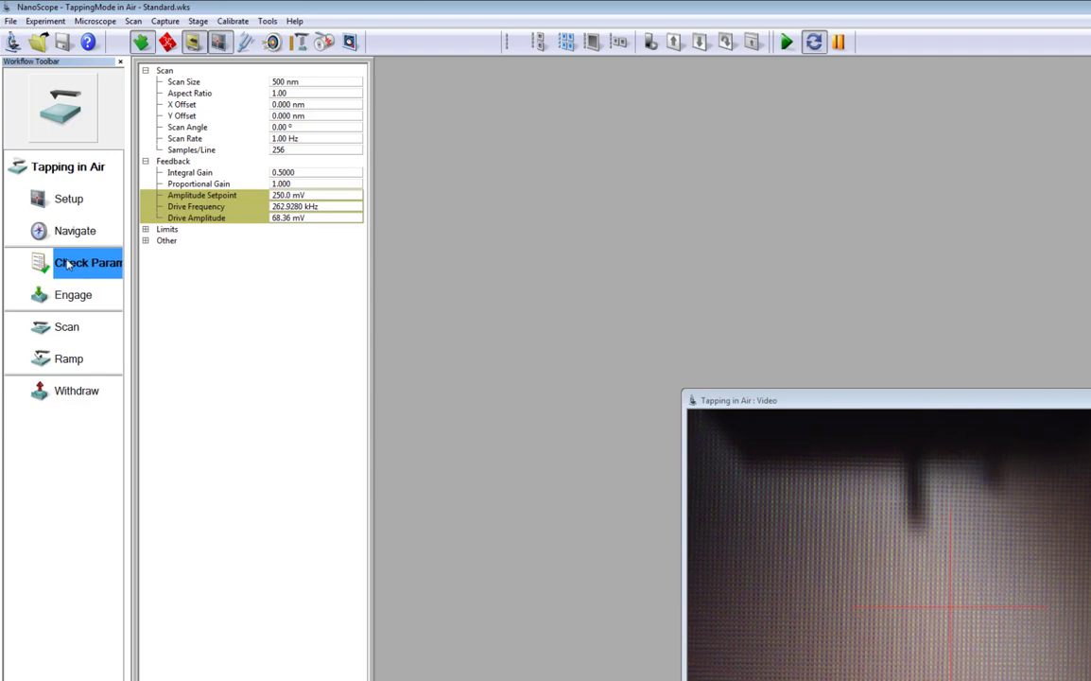
drag(907, 401, 1090, 439)
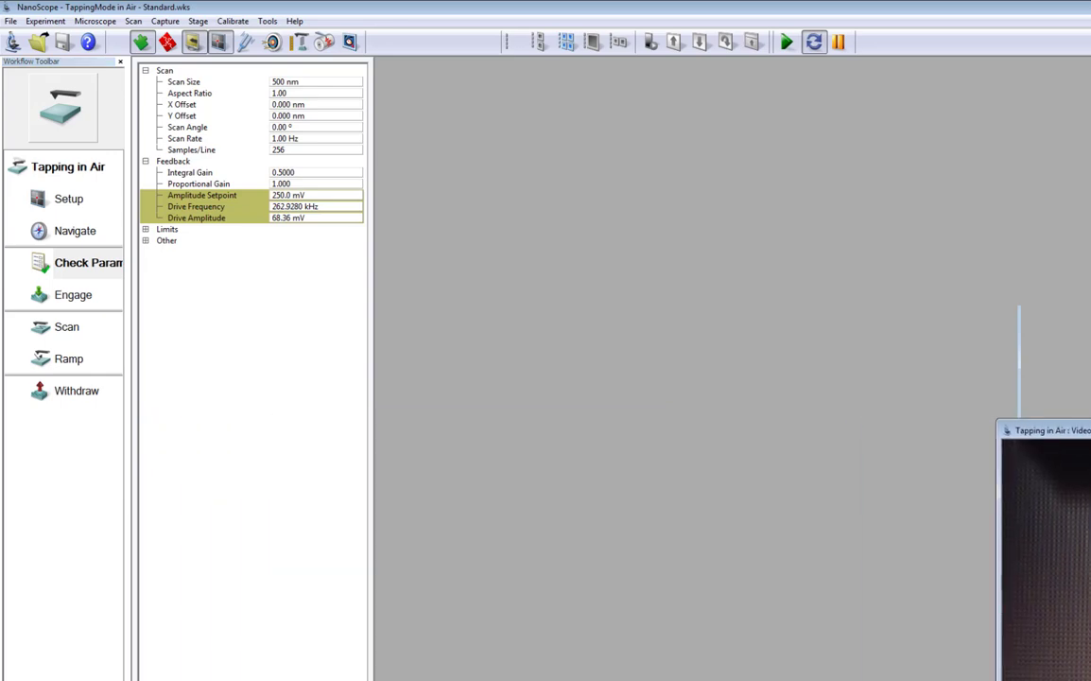
drag(1090, 439, 1017, 415)
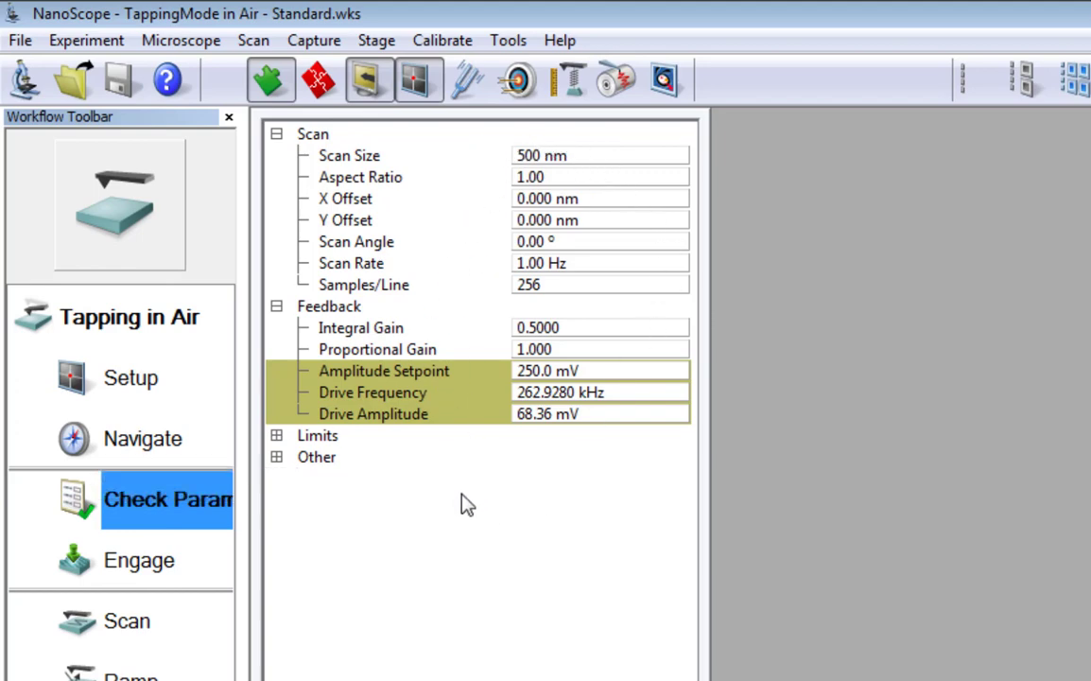
- Set the Scan Size to 25000 nm (25 µm)
click(594, 164)
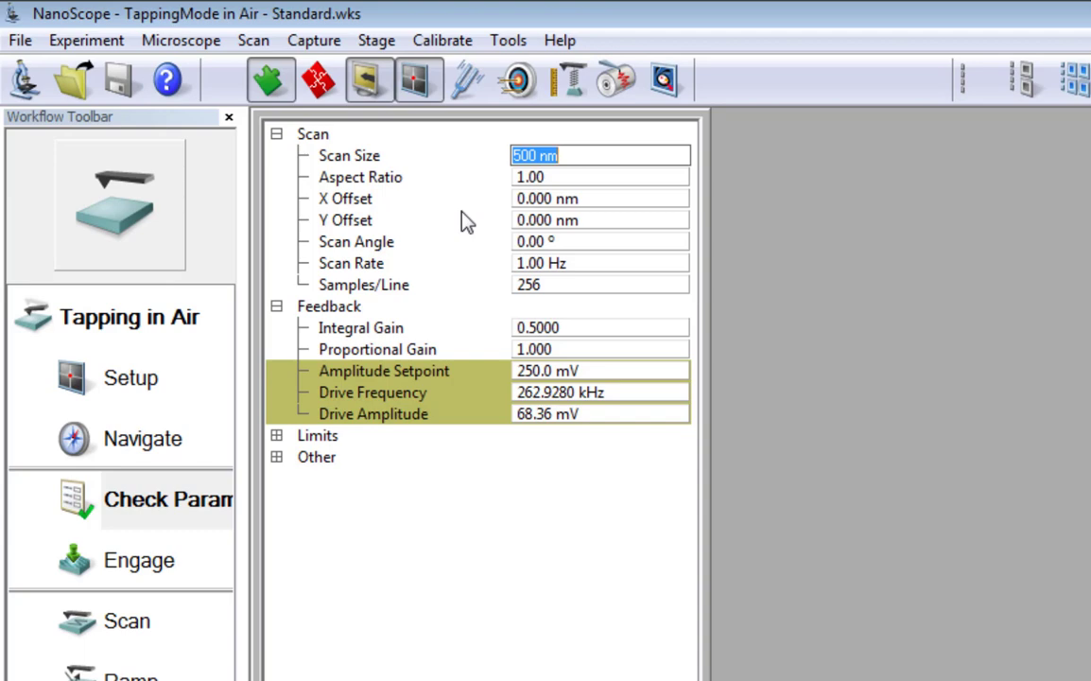
text(2)
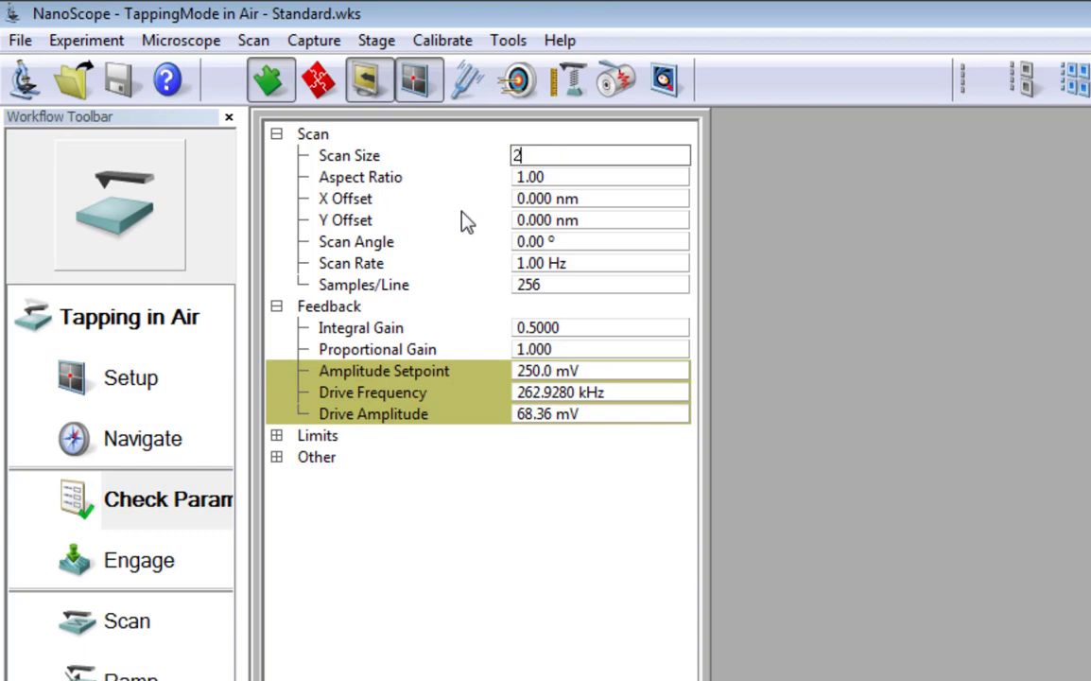
text(5000)
key(Return)
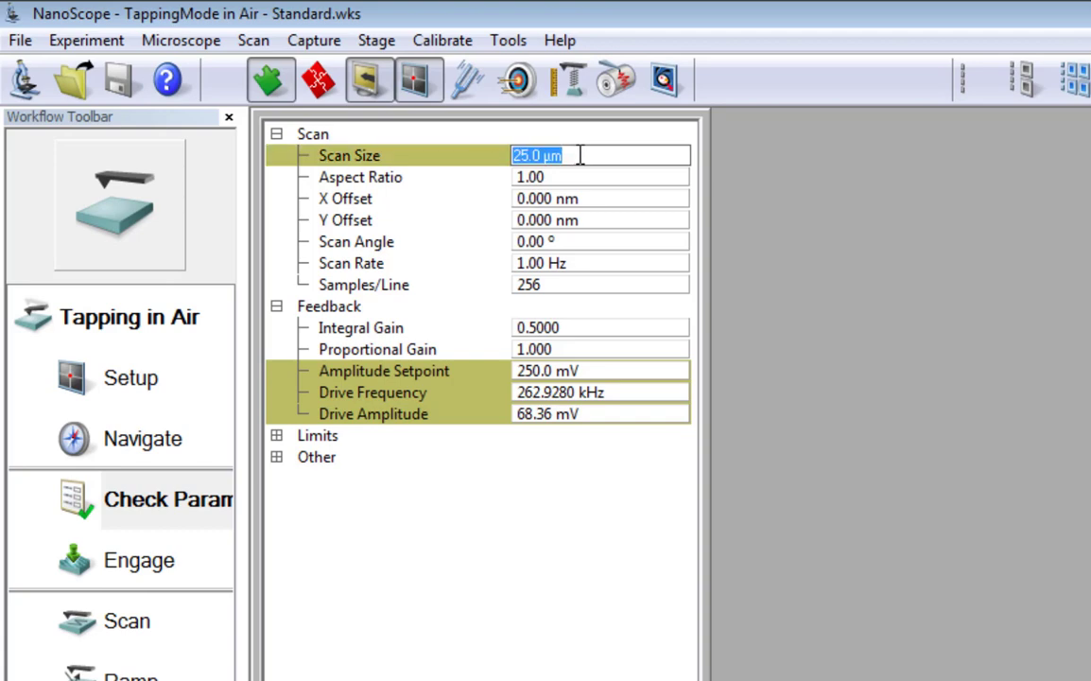
- Try entering a different Scan Size and set it back to 25 µm
text(10)
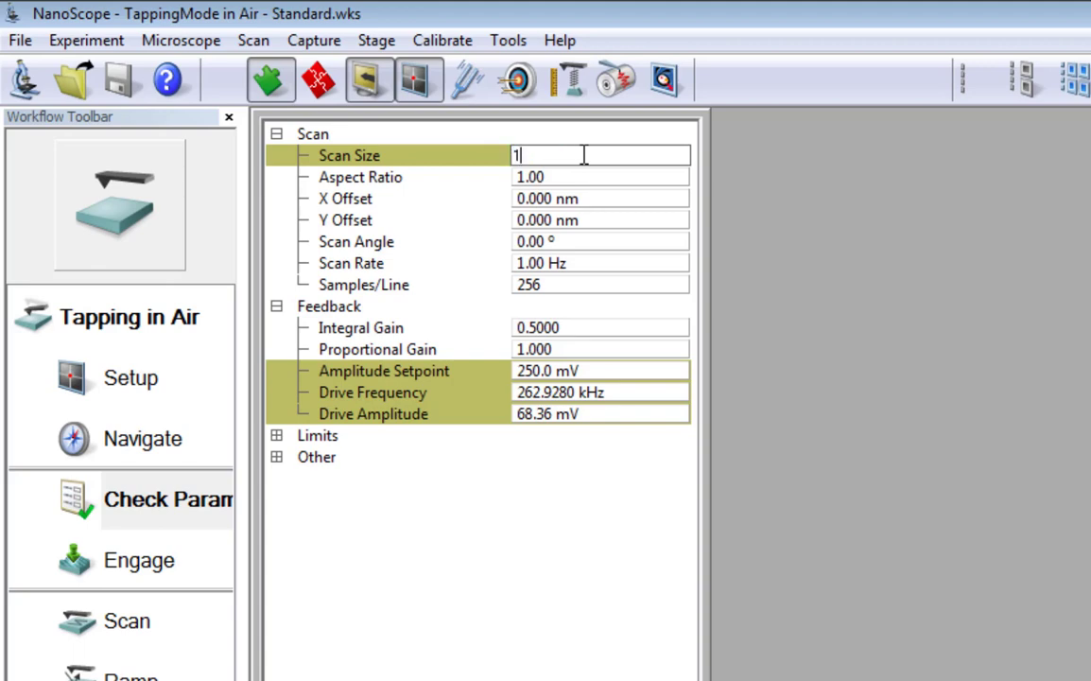
key(Return)
text(25)
key(Return)
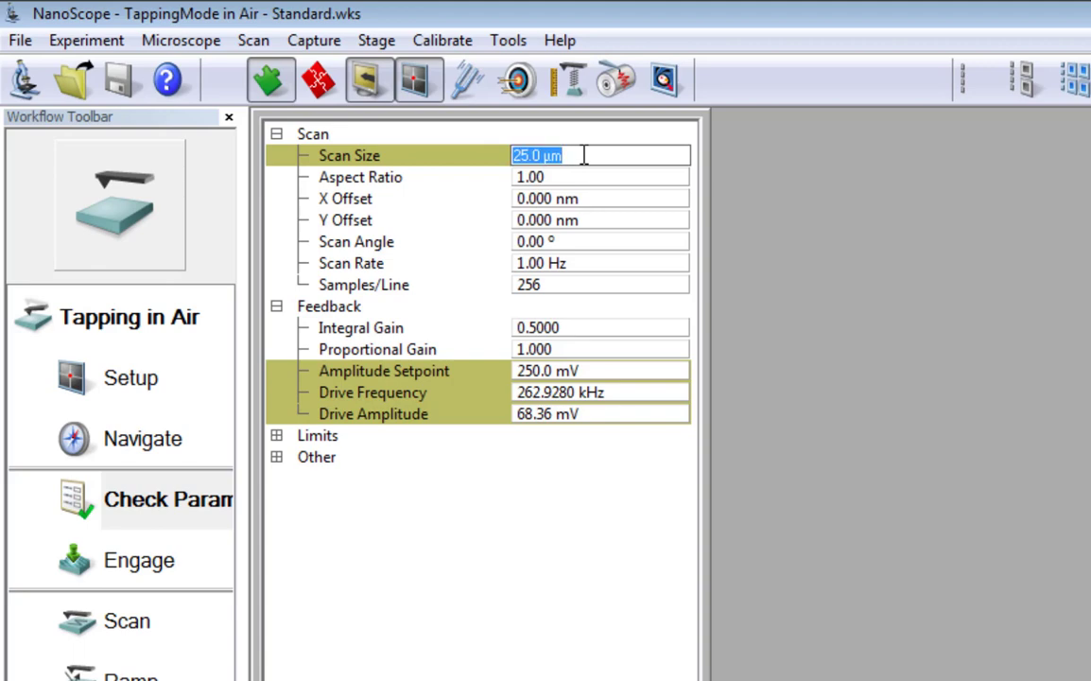
- Review the Aspect Ratio, X and Y Offset, Scan Angle, Scan Rate and Samples/Line scan parameters
click(569, 177)
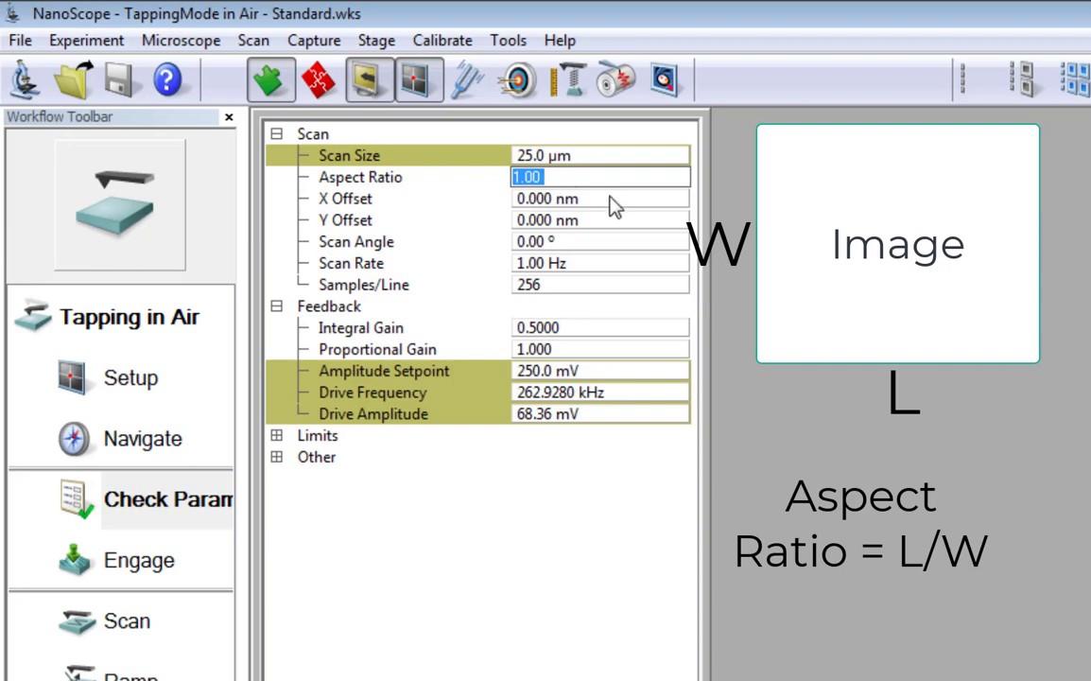
key(Tab)
key(Tab)
click(609, 201)
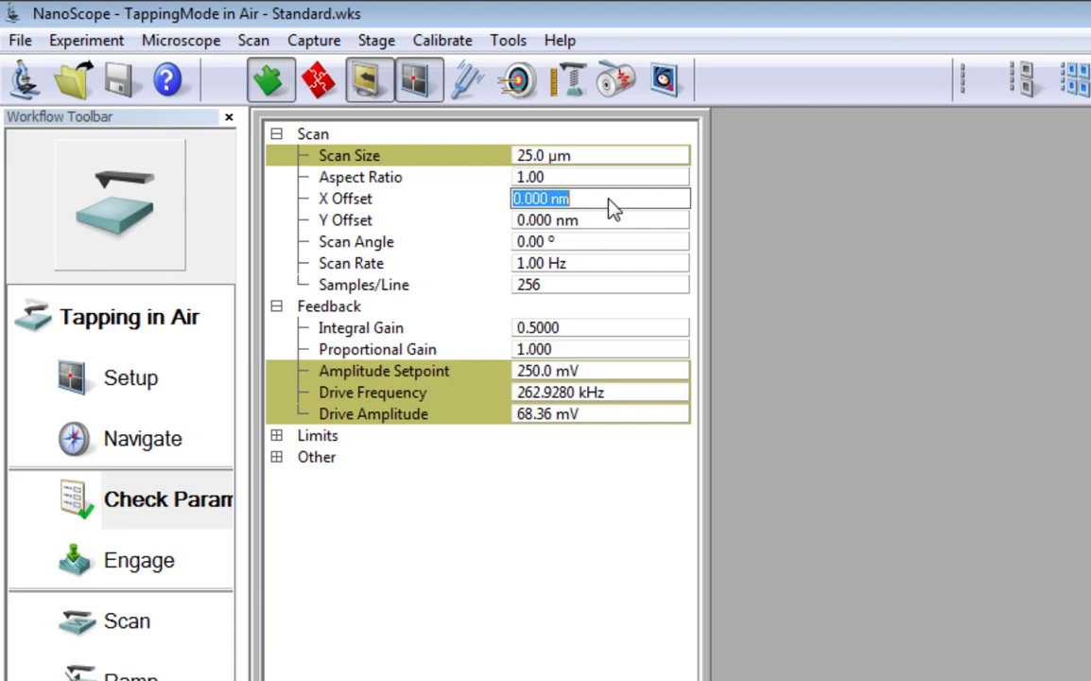
click(590, 223)
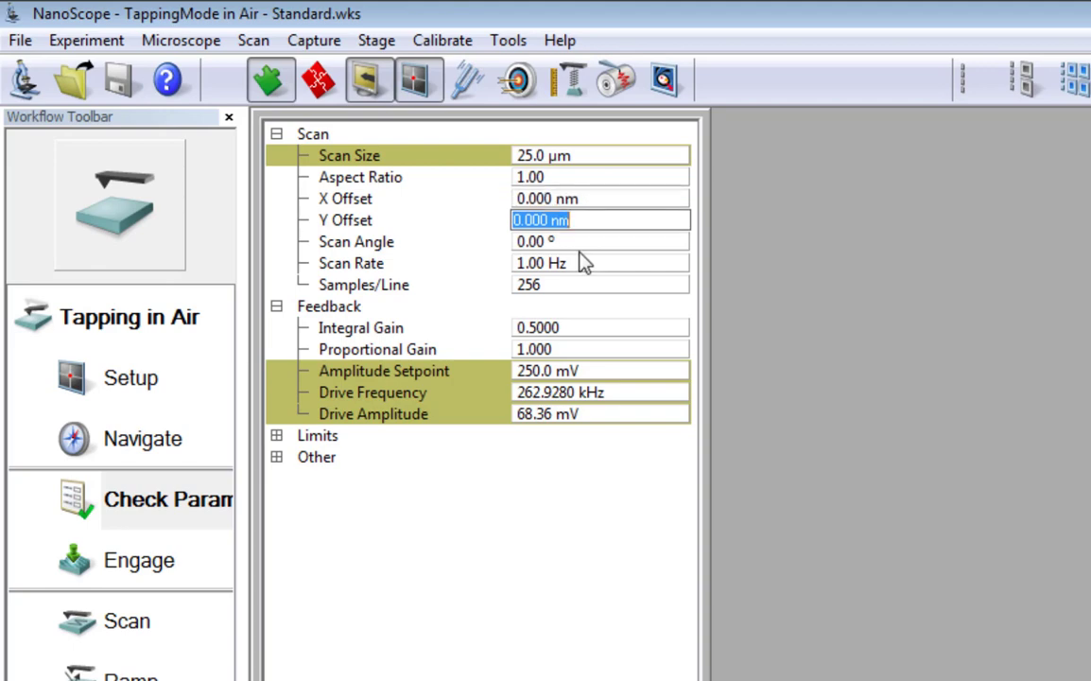
click(579, 244)
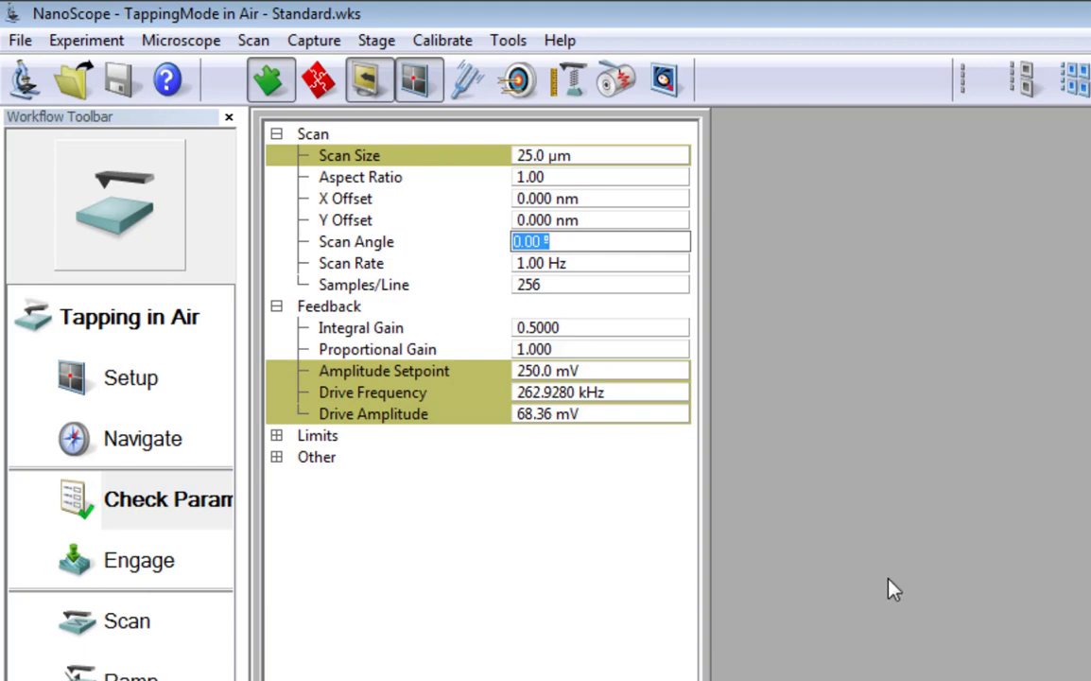
key(Tab)
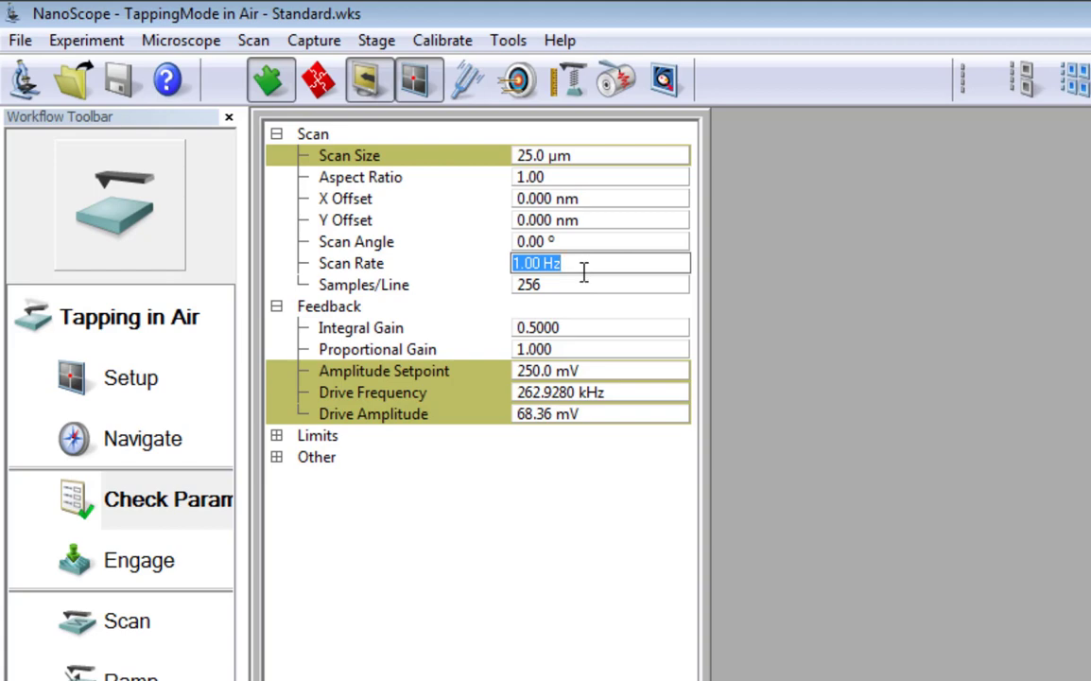
click(564, 286)
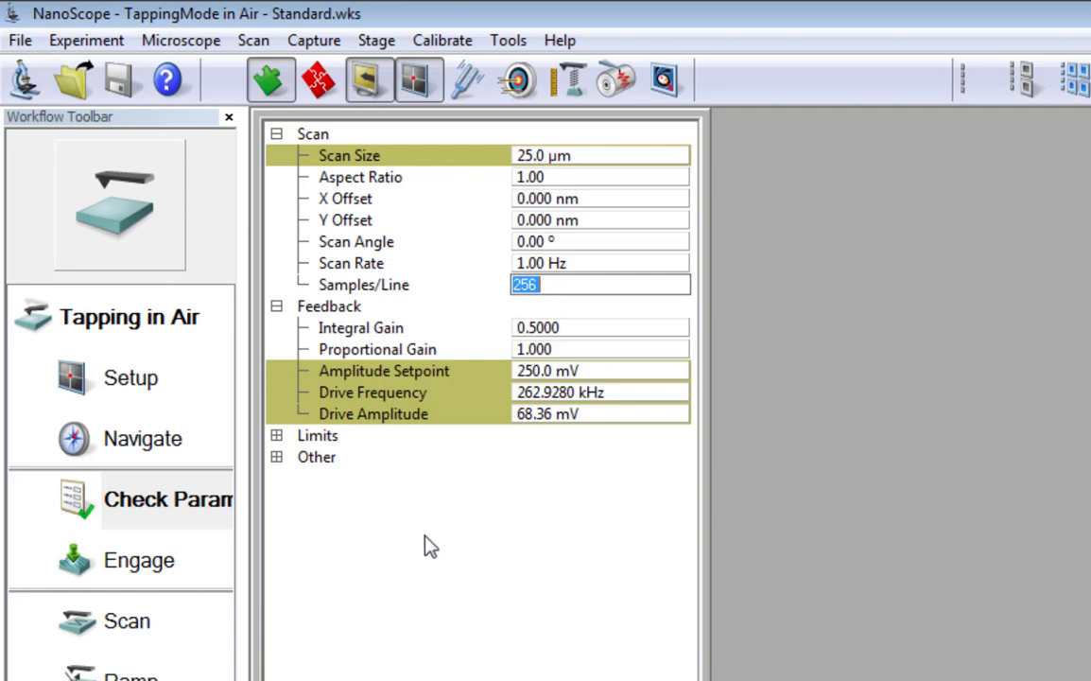
click(132, 506)
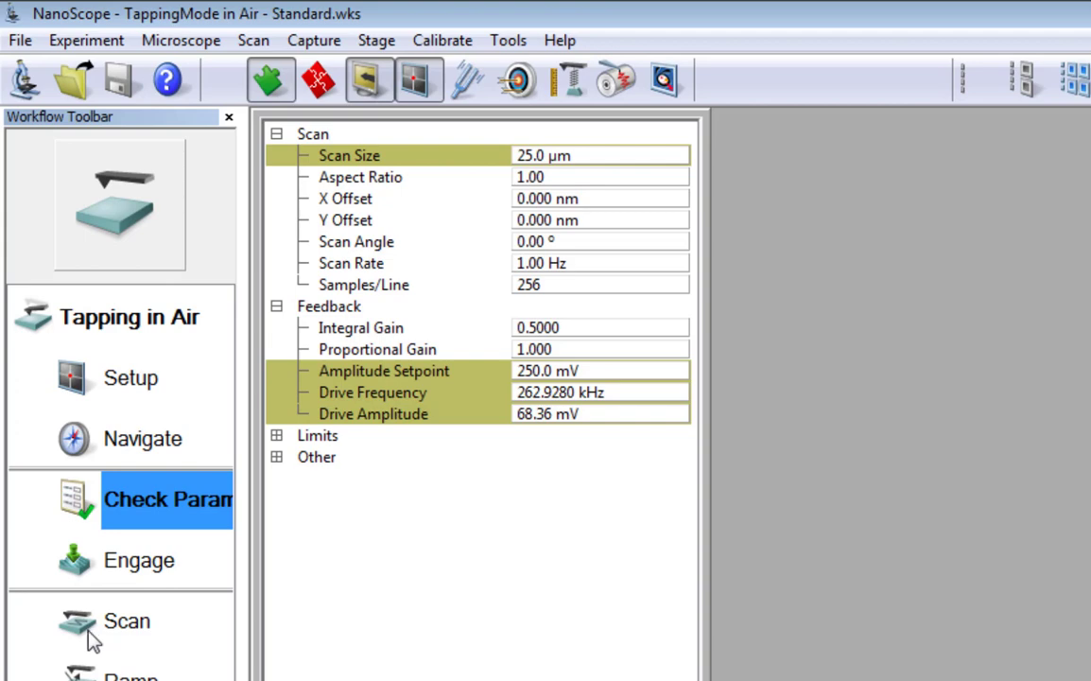
- Engage the probe on the sample, then move and shrink the video window to uncover the scan images
click(135, 572)
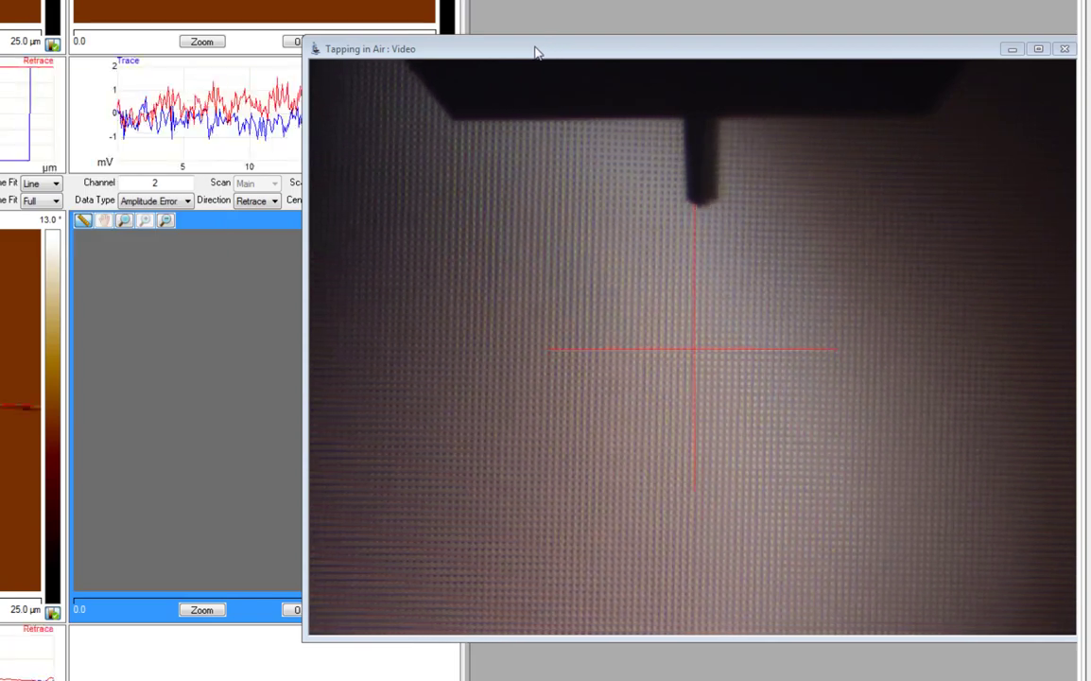
mouse_move(518, 54)
mouse_down()
mouse_move(507, 168)
mouse_move(517, 196)
mouse_up()
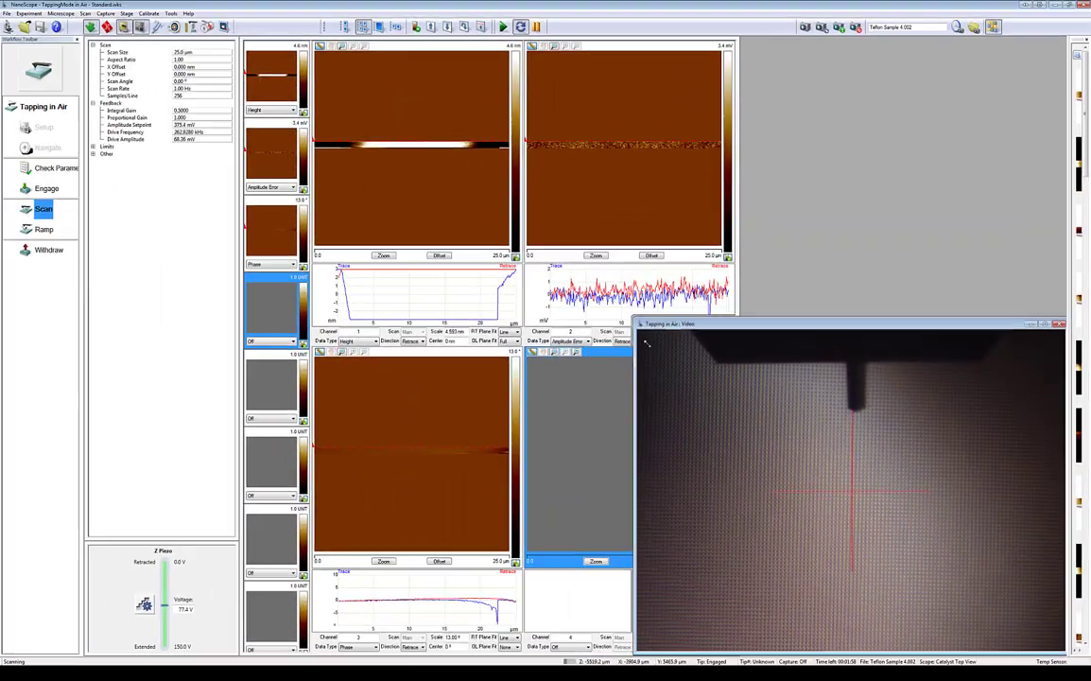
drag(646, 341, 705, 384)
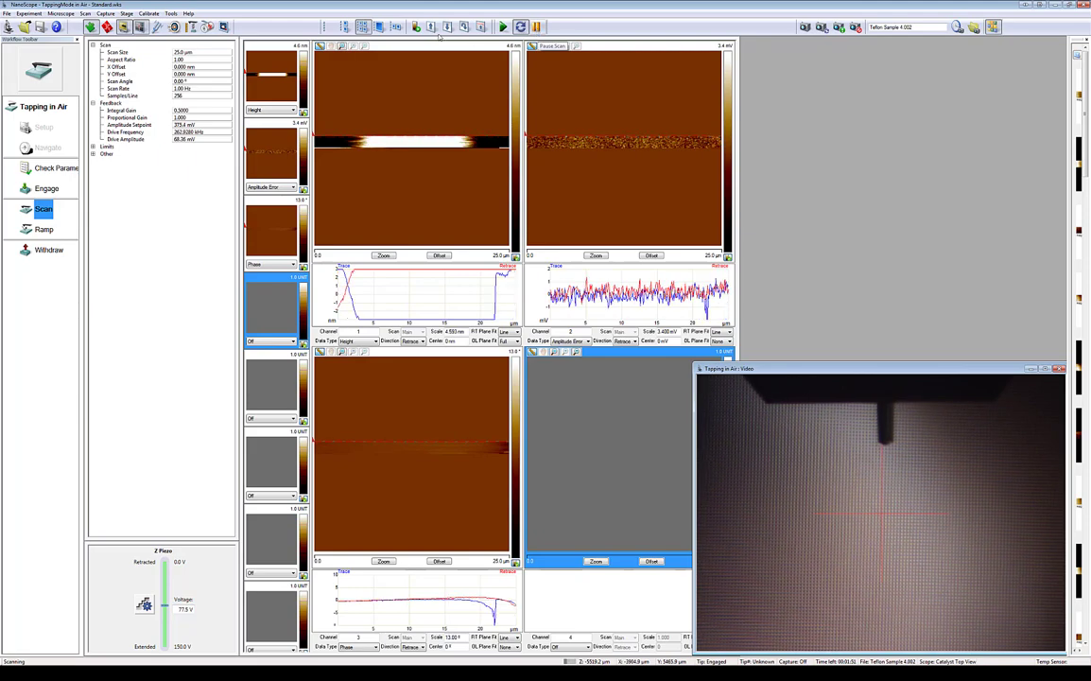
- Auto-scale the channel displays and set the Drive Amplitude to 83.42 mV
click(417, 28)
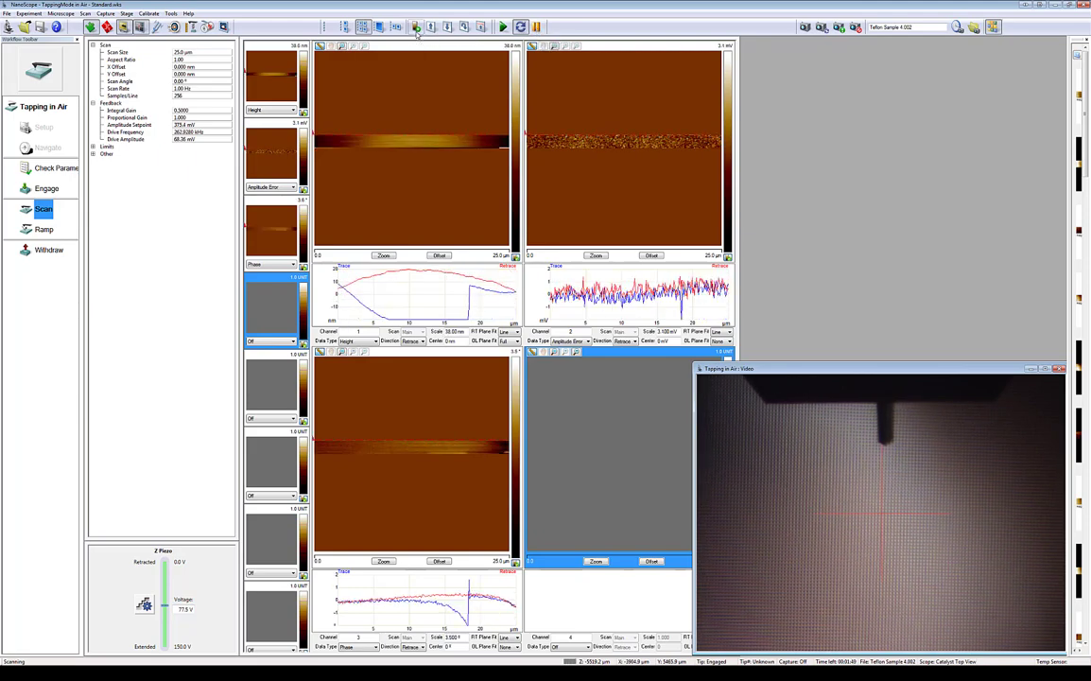
click(196, 139)
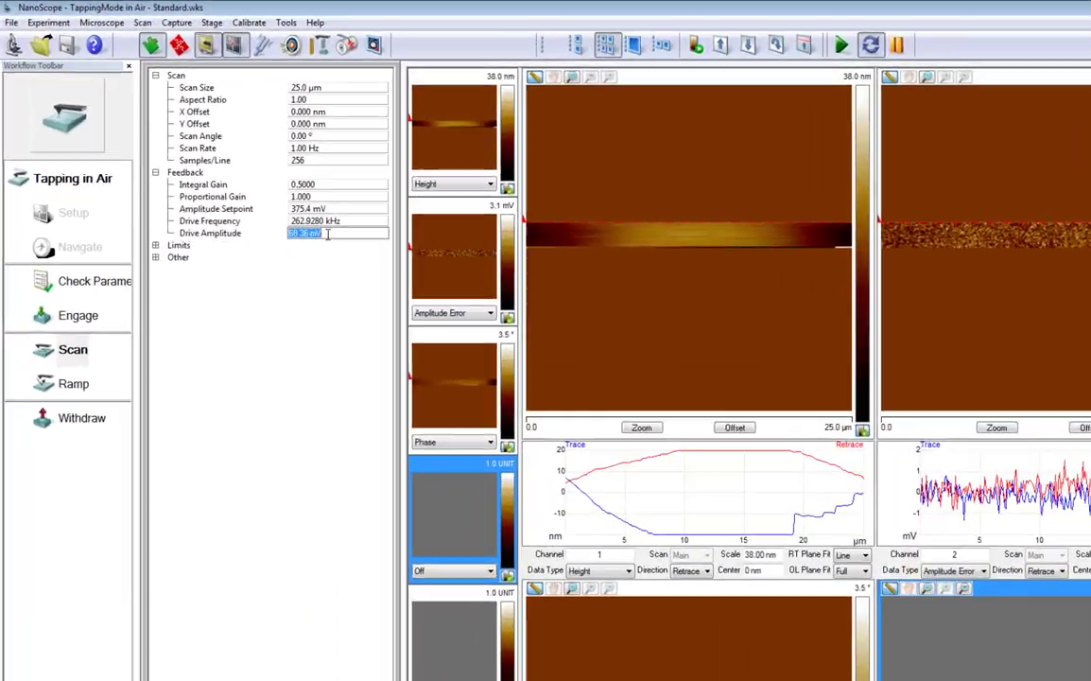
text(83.42)
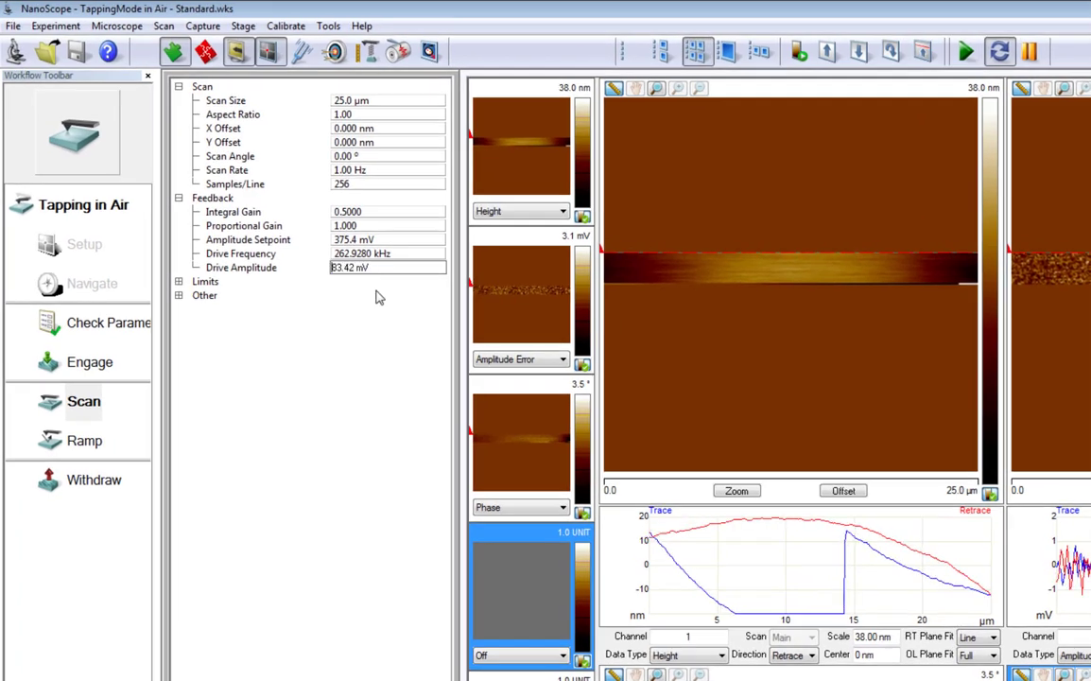
key(Return)
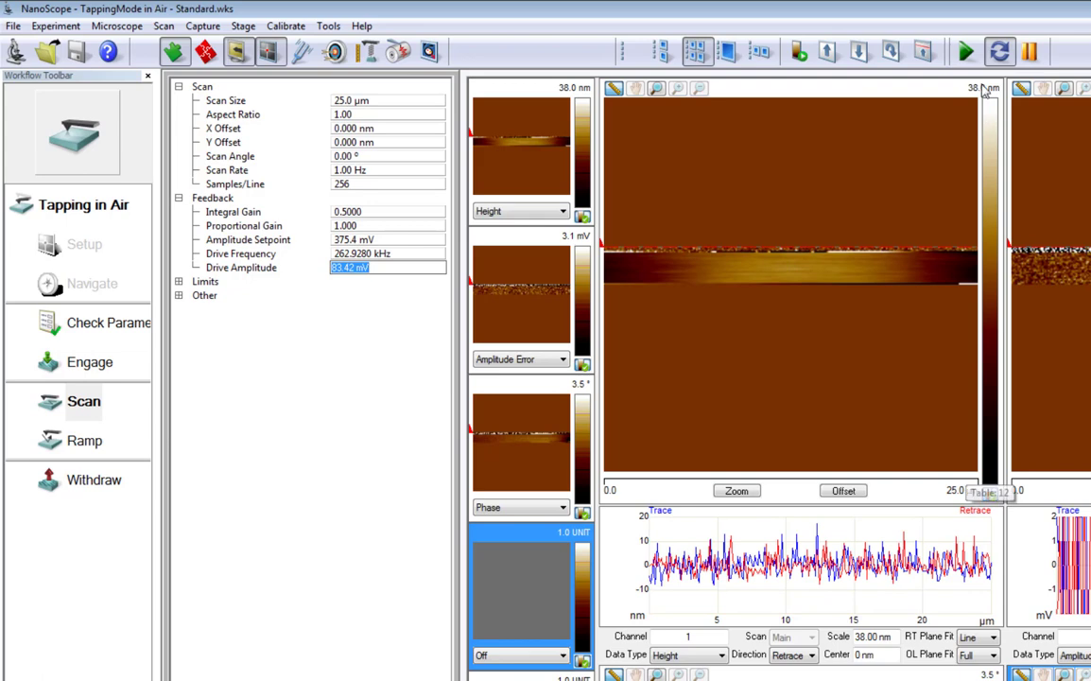
- Pause the scan and set the OL Plane Fit of the channel 1 Height image to None
click(1030, 55)
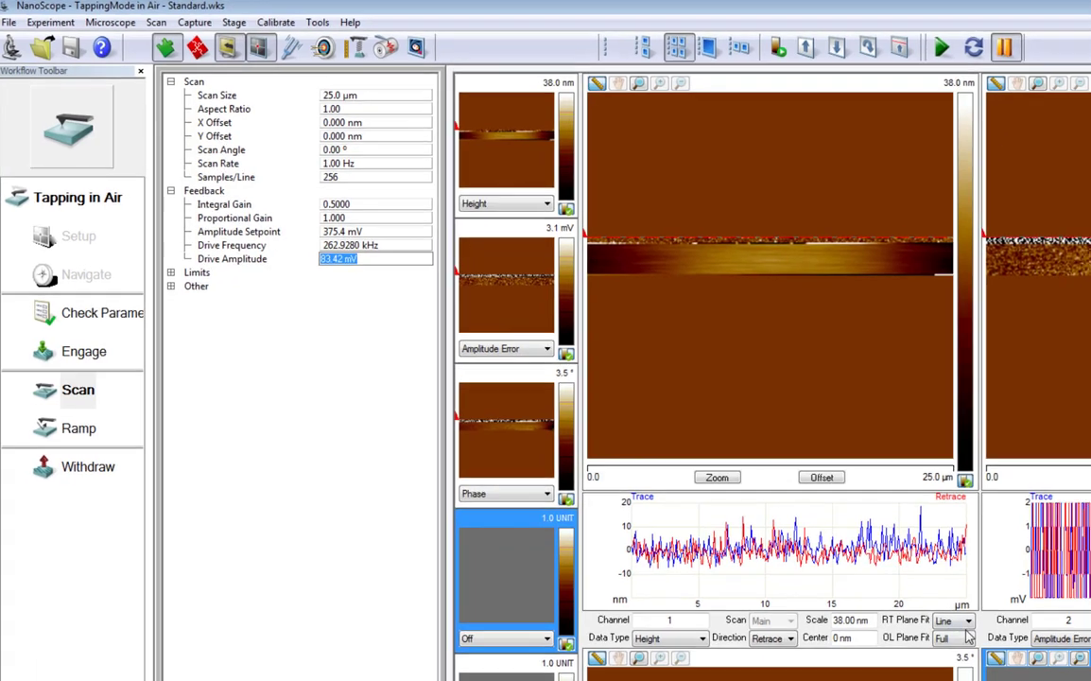
click(978, 654)
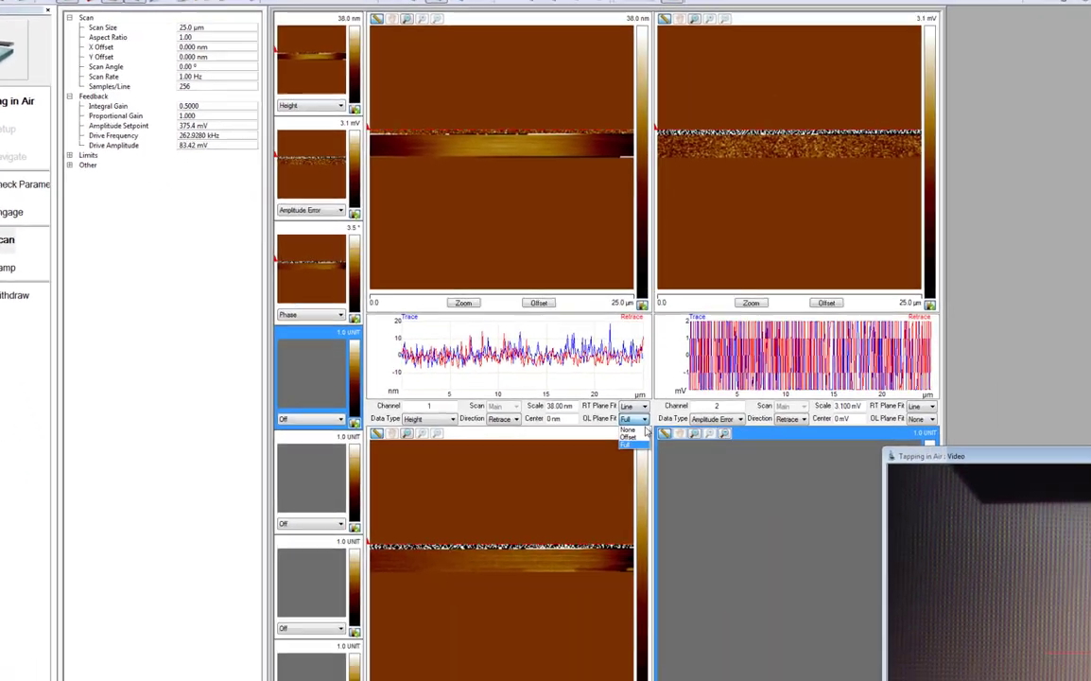
click(979, 664)
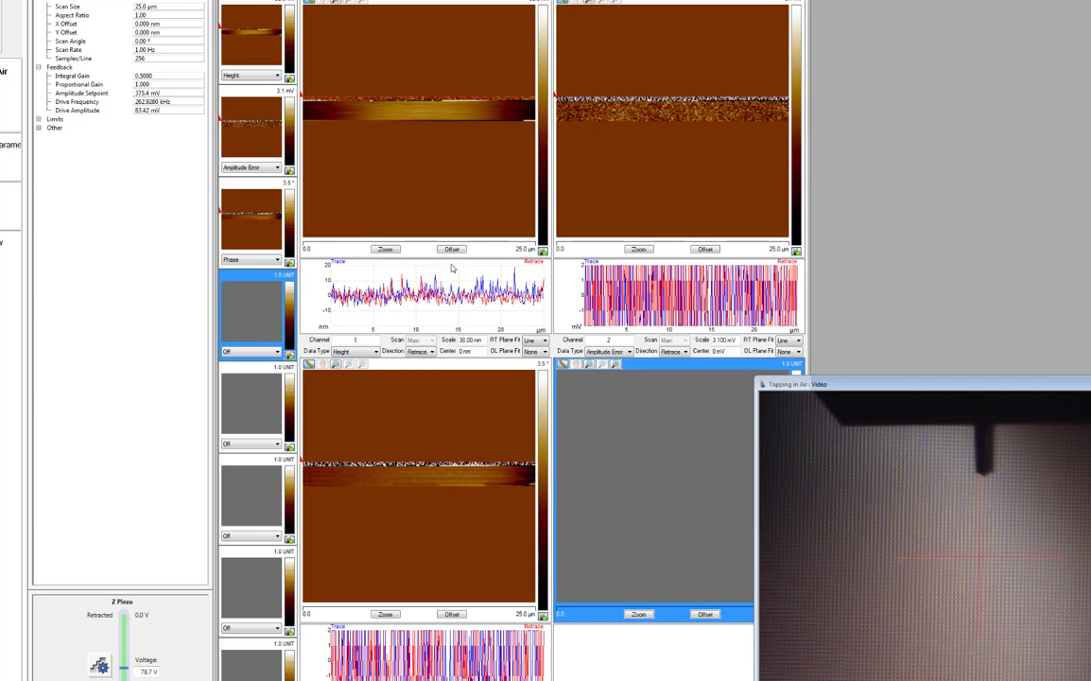
- Check the Data Type and scan Direction options of channel 1, keeping Height and Retrace
click(366, 352)
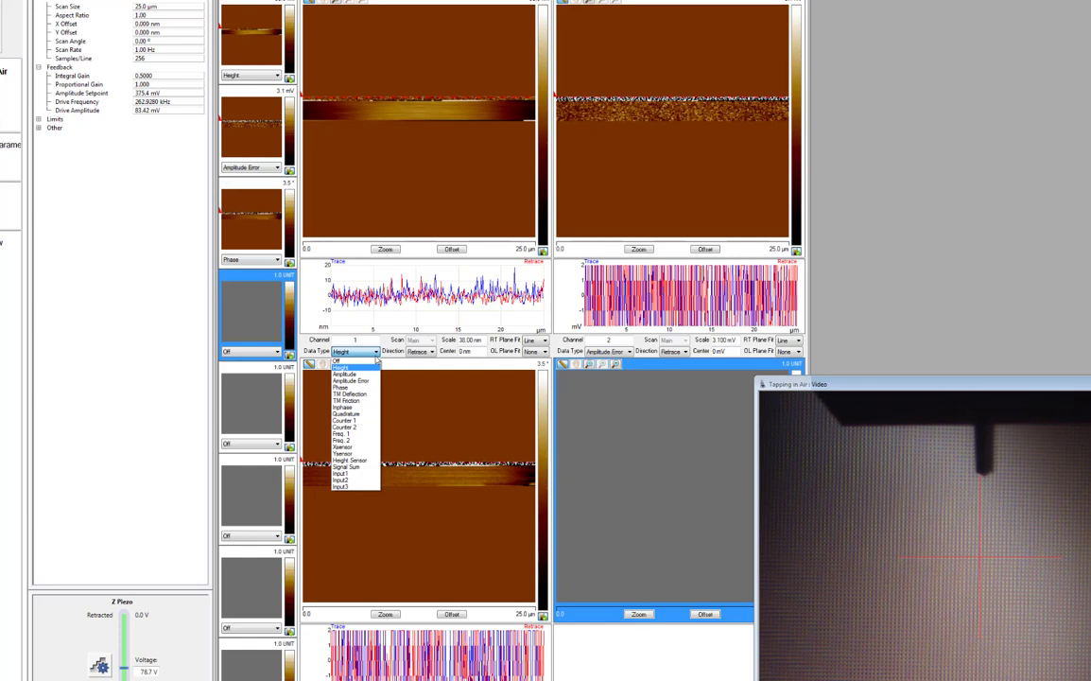
click(369, 365)
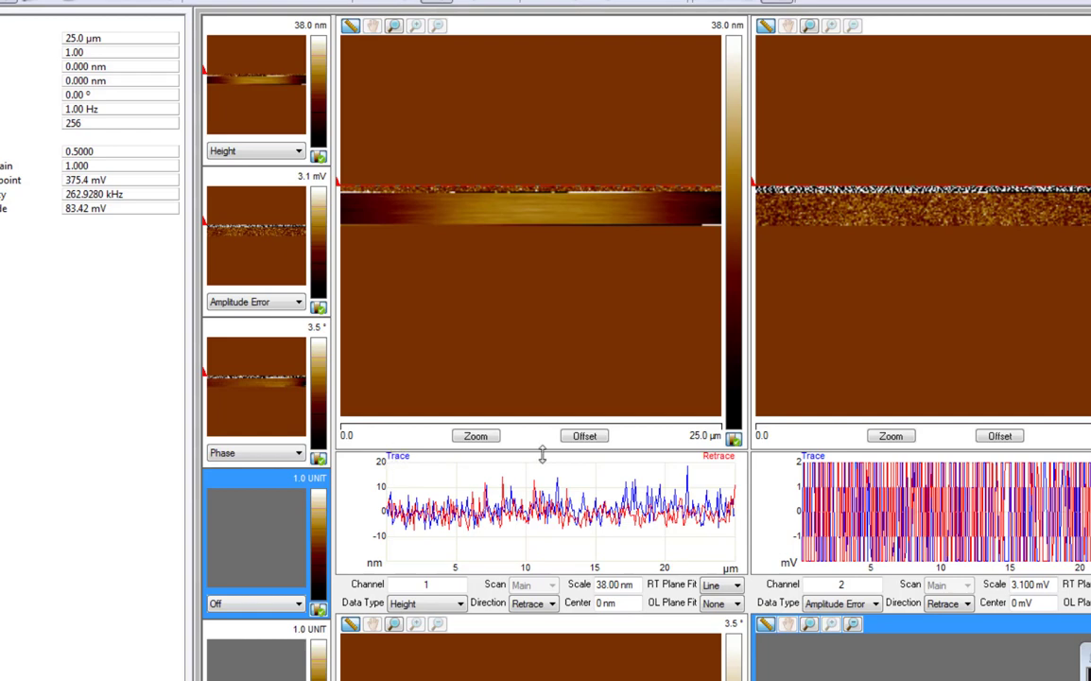
click(545, 604)
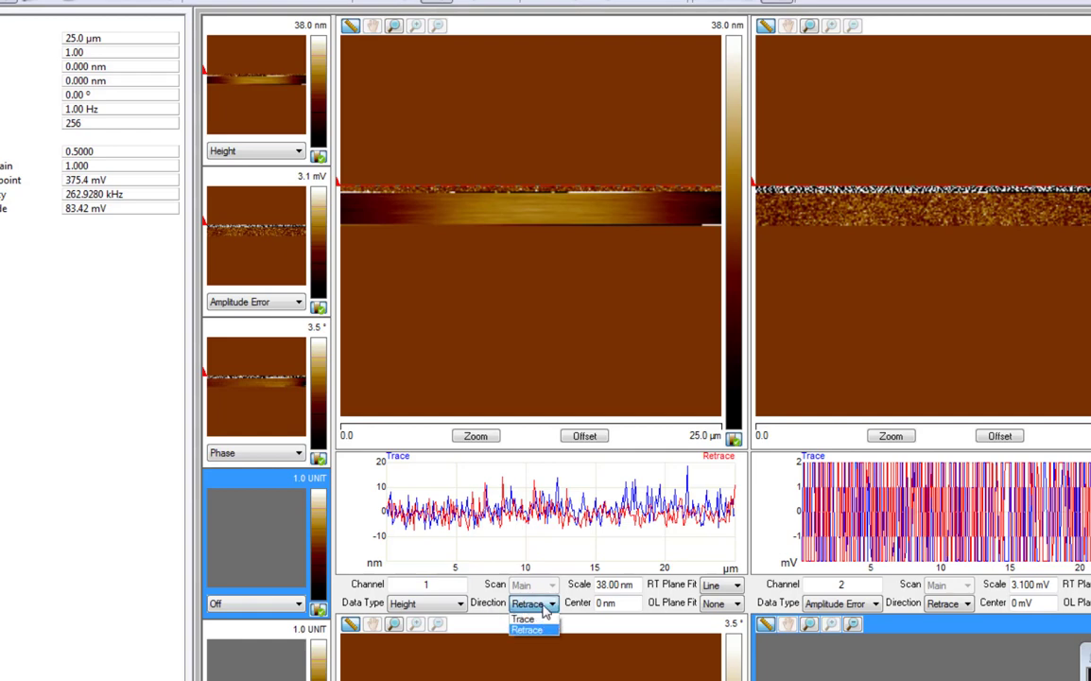
click(473, 554)
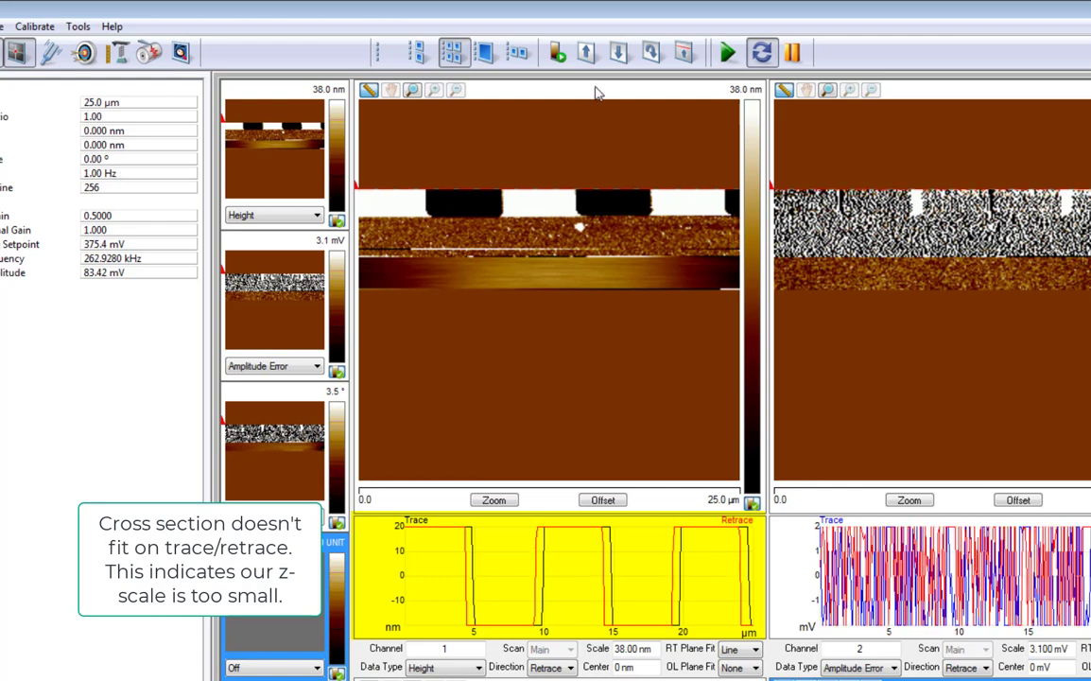
- Autoset the image data scale of the channels and set the Scan Rate to 0.5 Hz
click(558, 57)
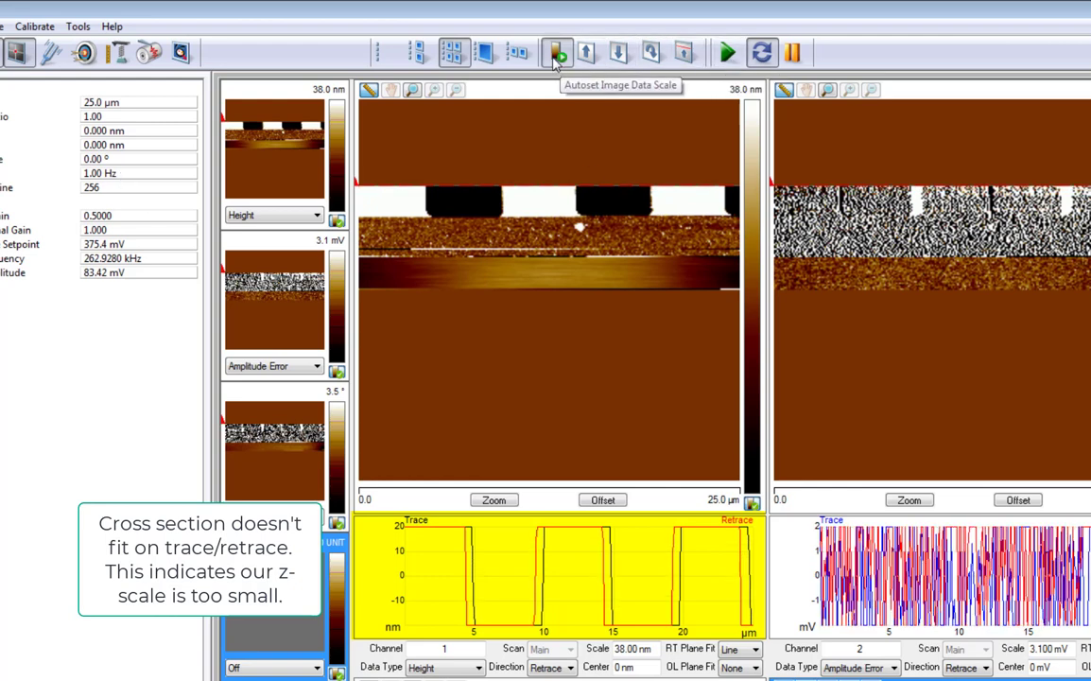
click(794, 59)
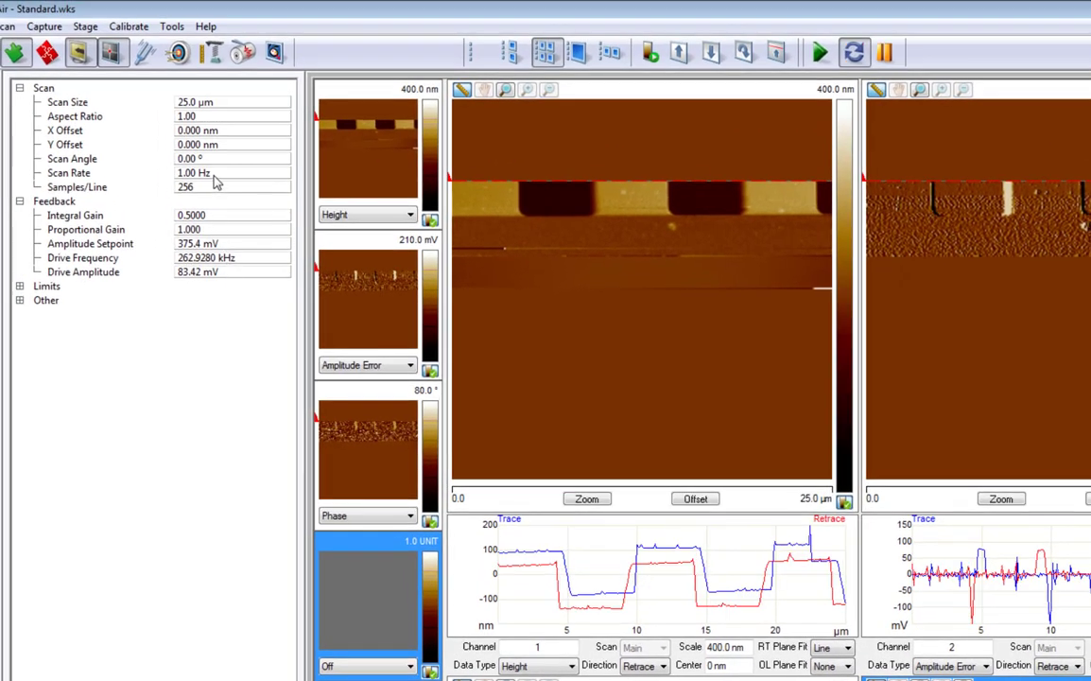
click(213, 174)
text(0)
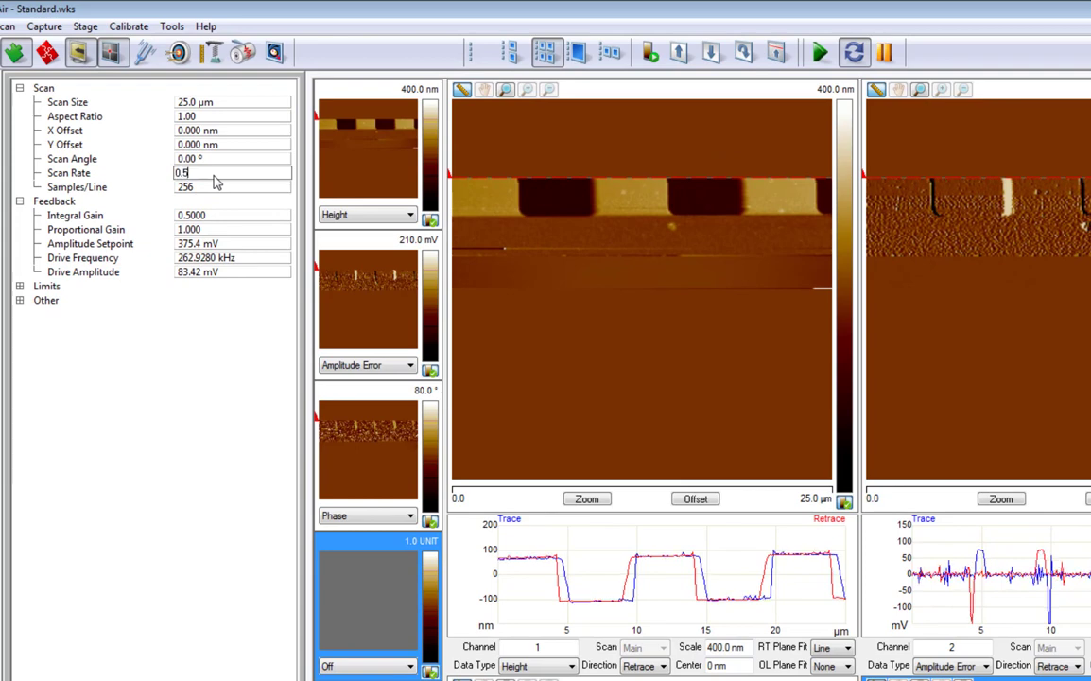
text(.5)
key(Return)
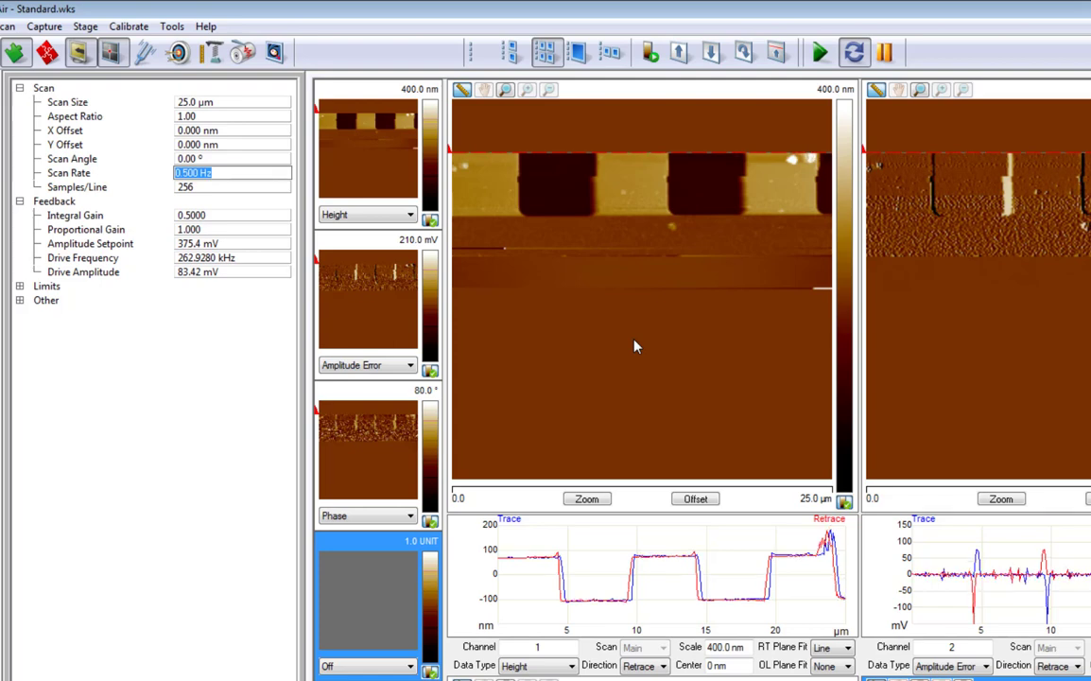
- Set the Scan Size to 50 µm
click(191, 101)
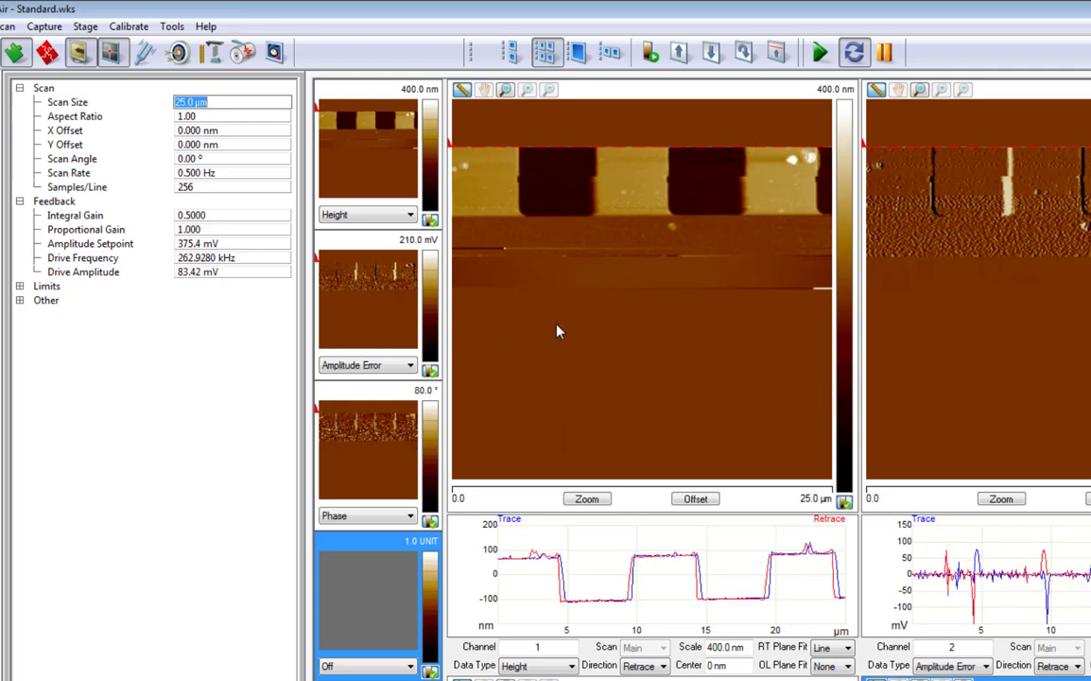
text(50)
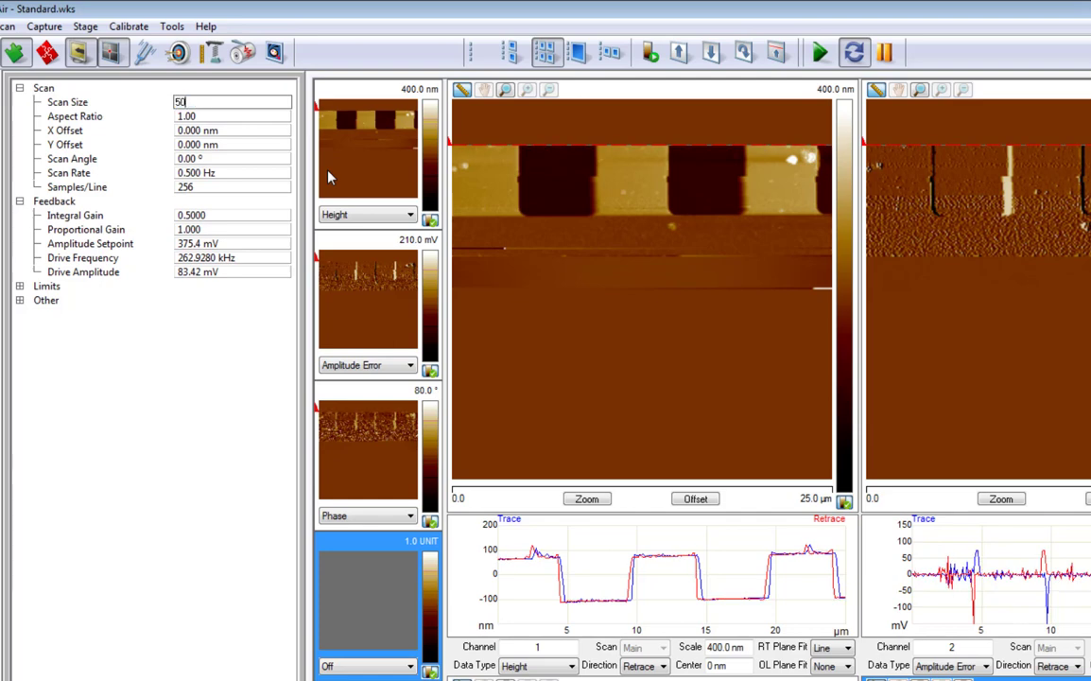
key(Return)
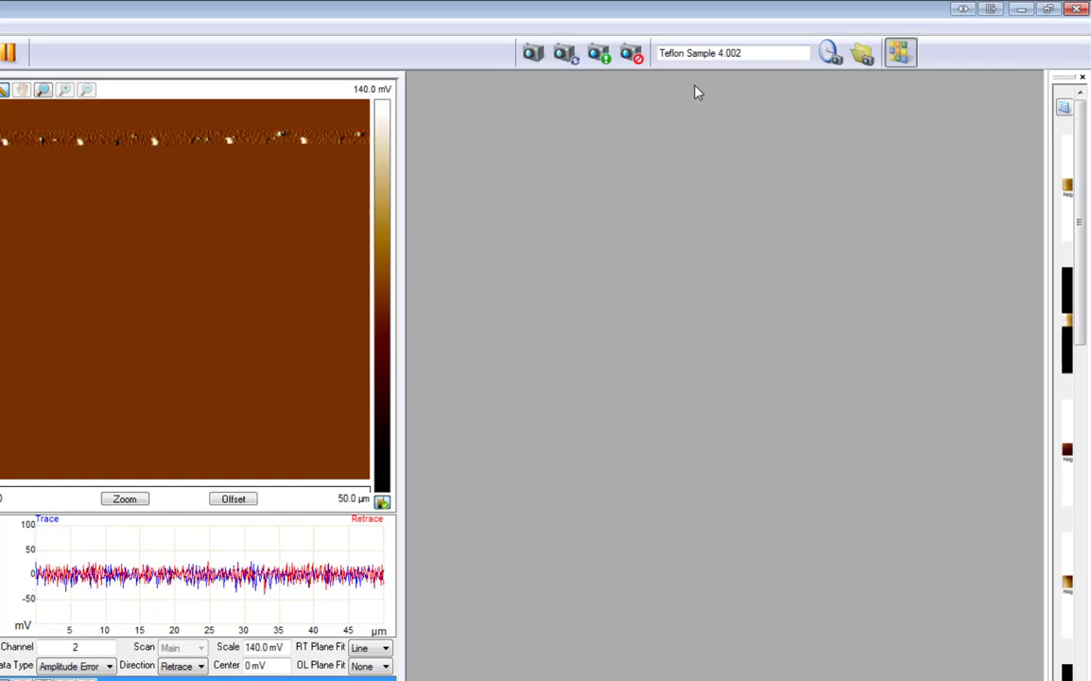
- Replace the capture file name with Test_Standard_50um.000
drag(743, 53, 659, 53)
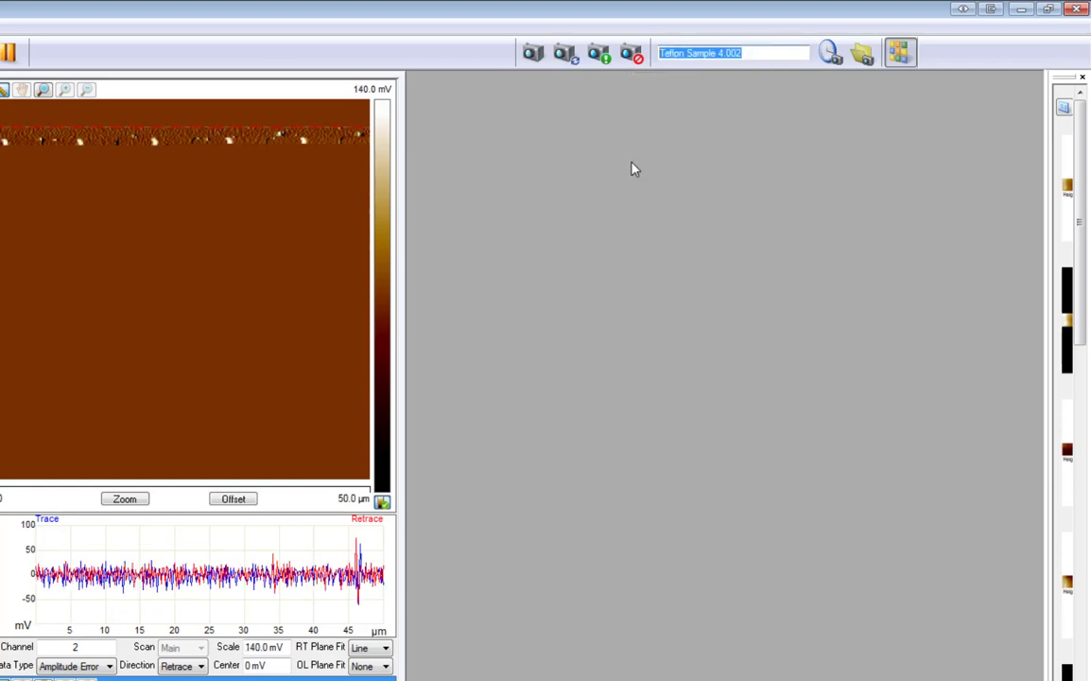
text(T)
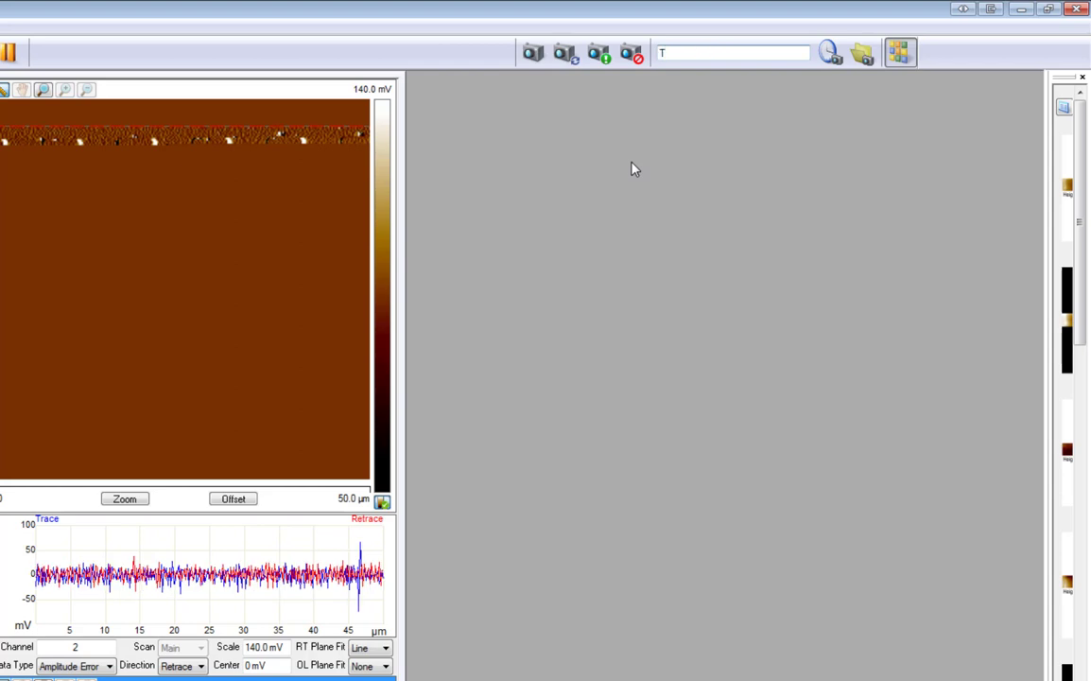
text(est_Standard)
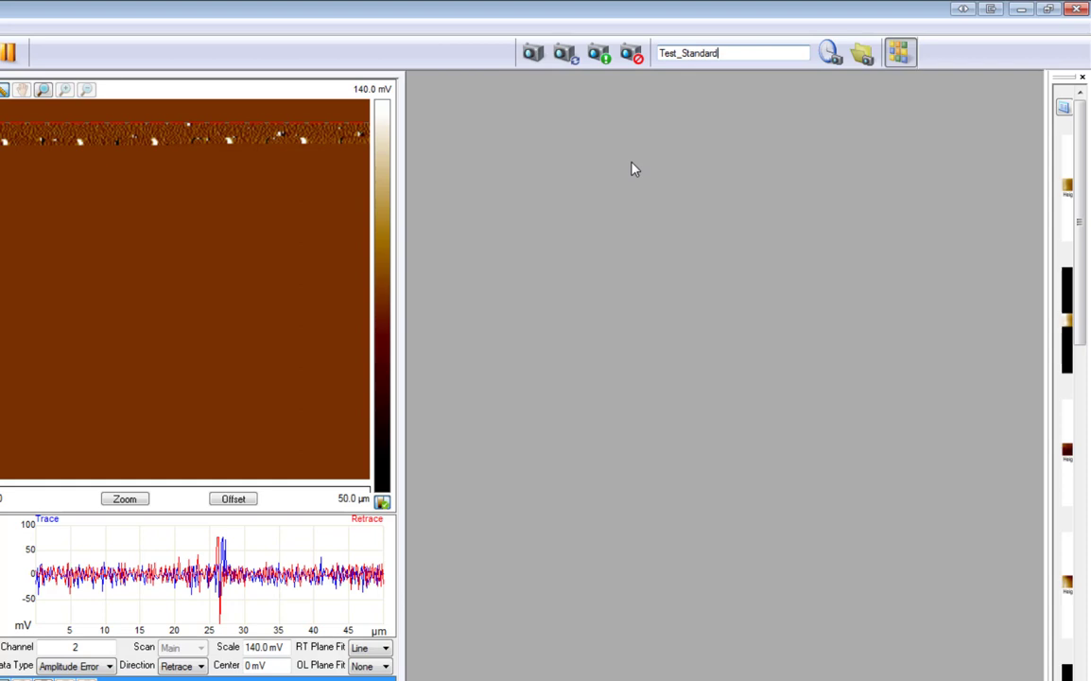
text(_50um)
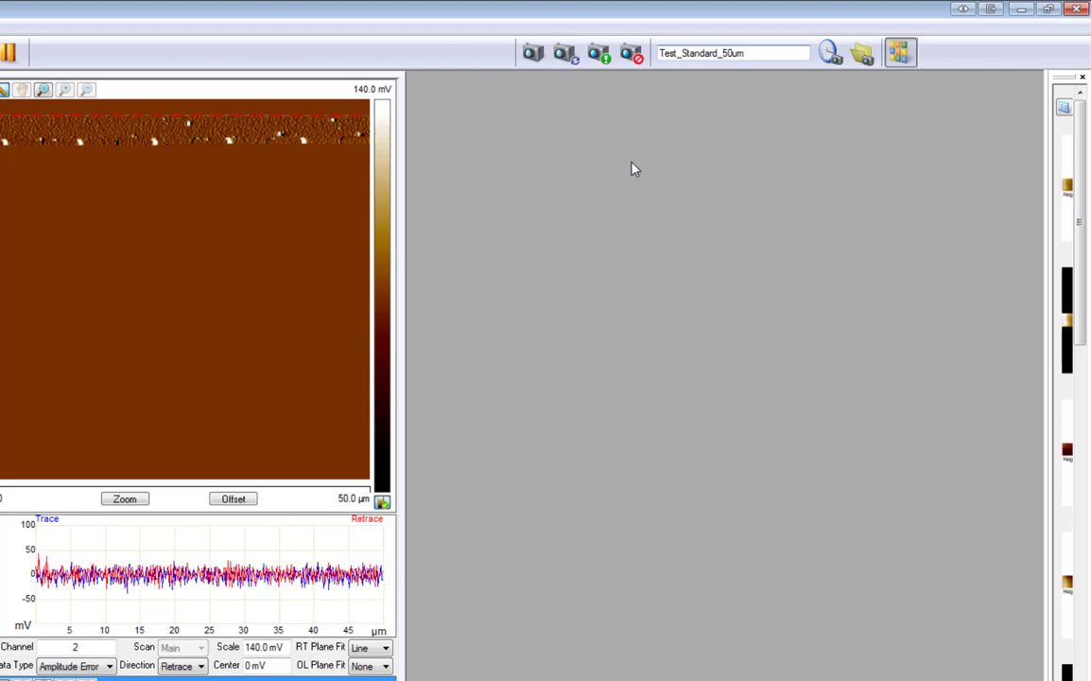
text(.000)
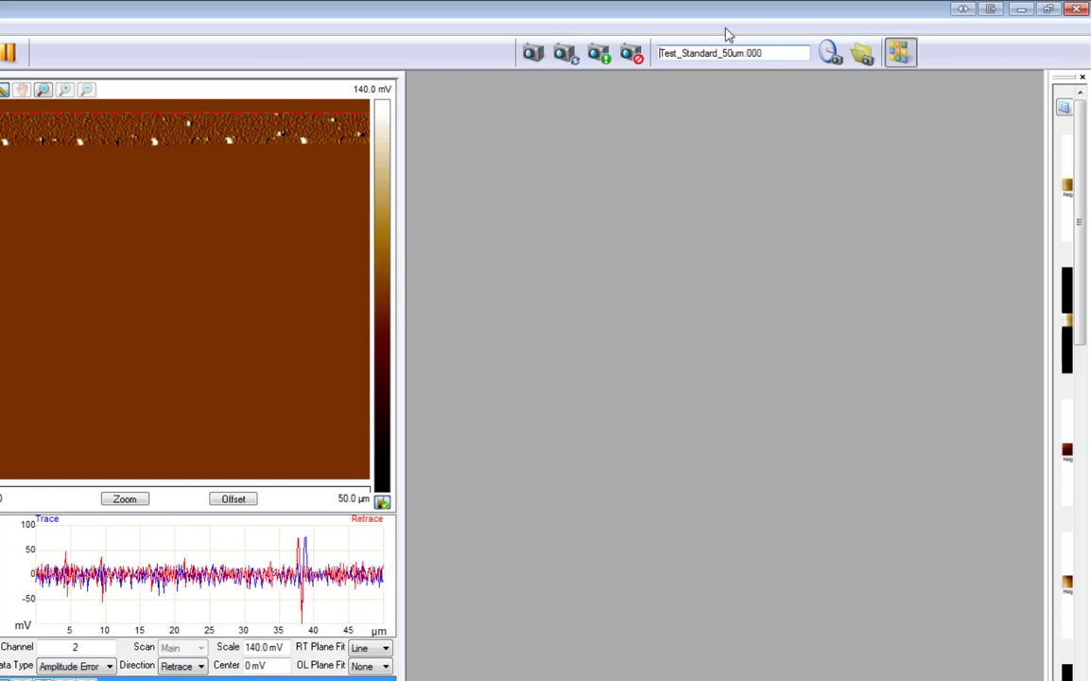
- Set the capture directory to the AMSEC folder on the Data (E:) drive
click(862, 54)
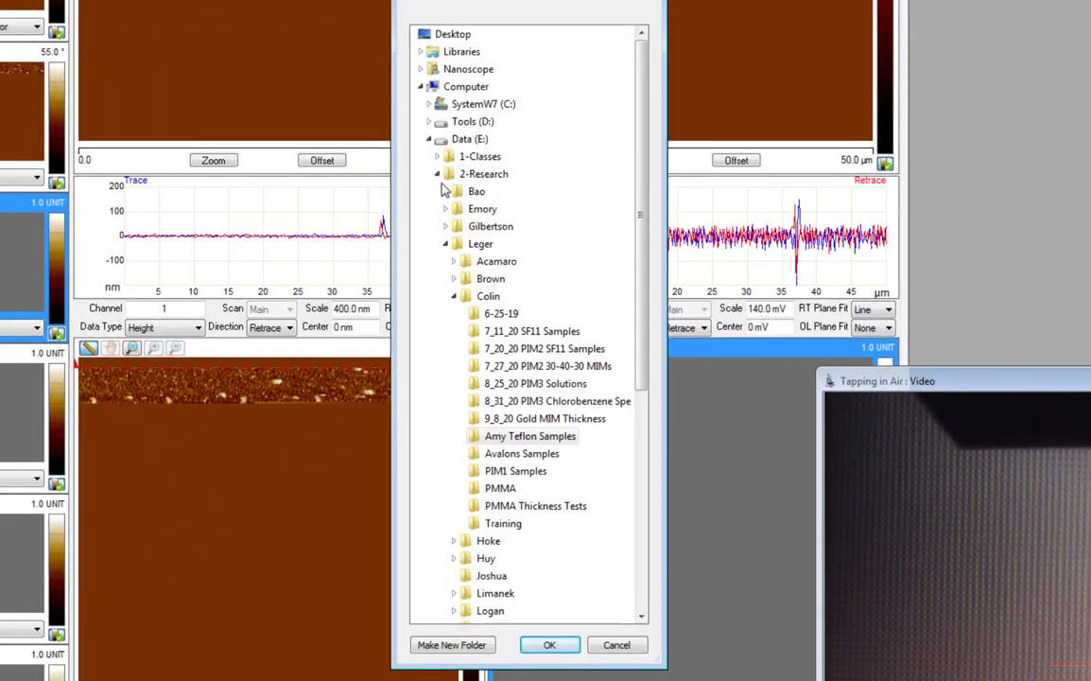
click(437, 174)
click(437, 191)
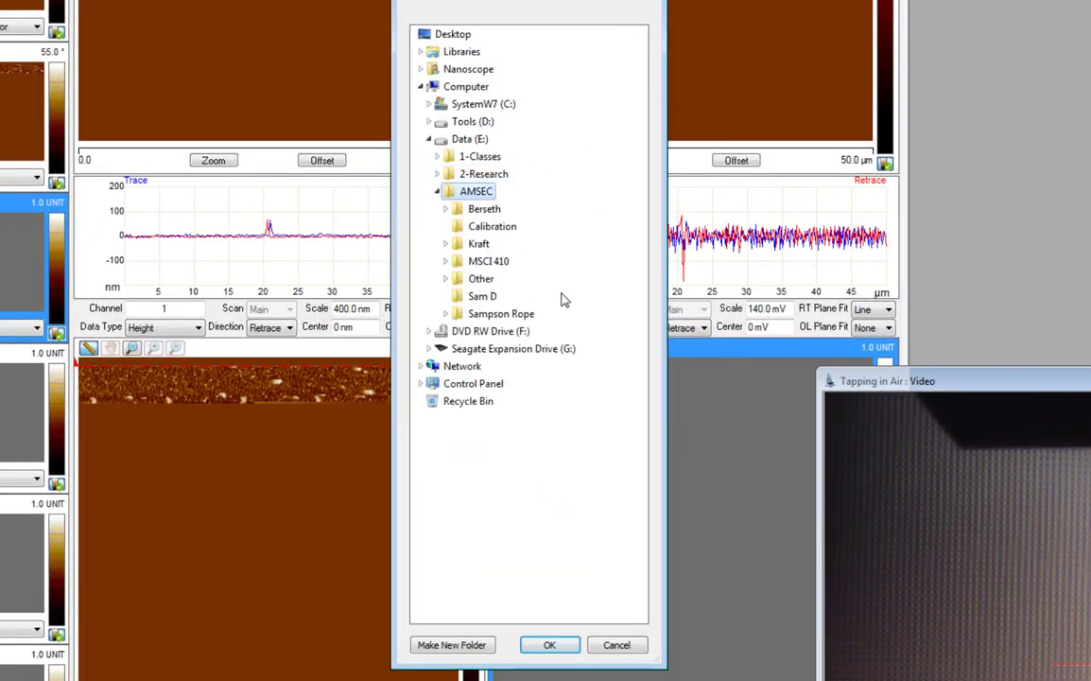
click(551, 647)
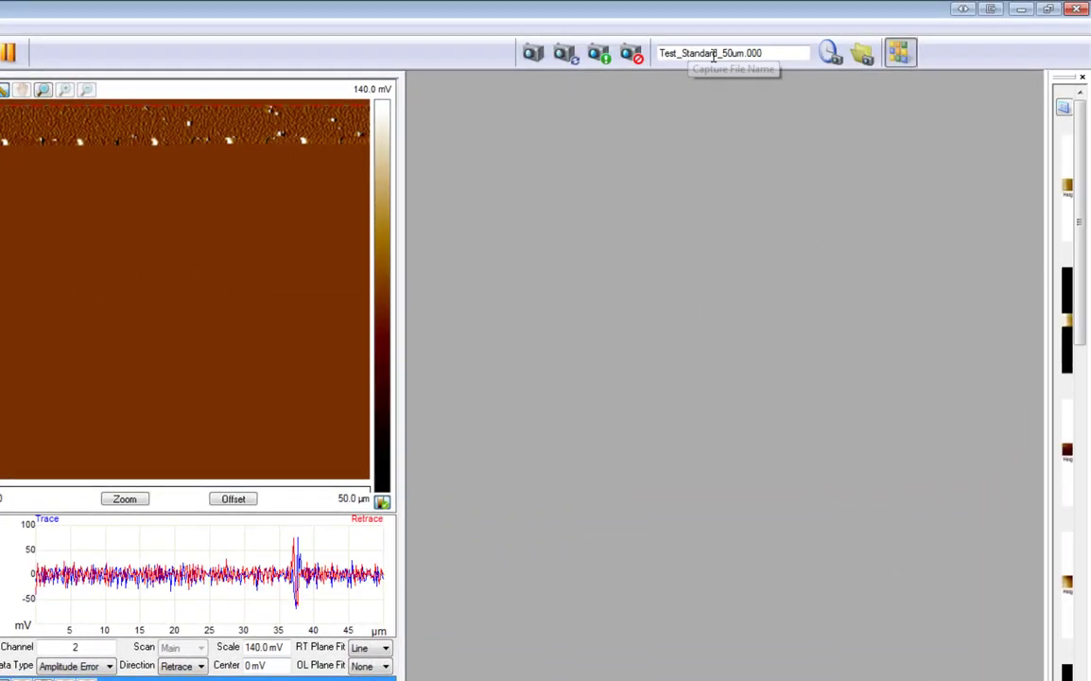
- Start capturing the scan and restart the frame downward from its upper edge
click(532, 52)
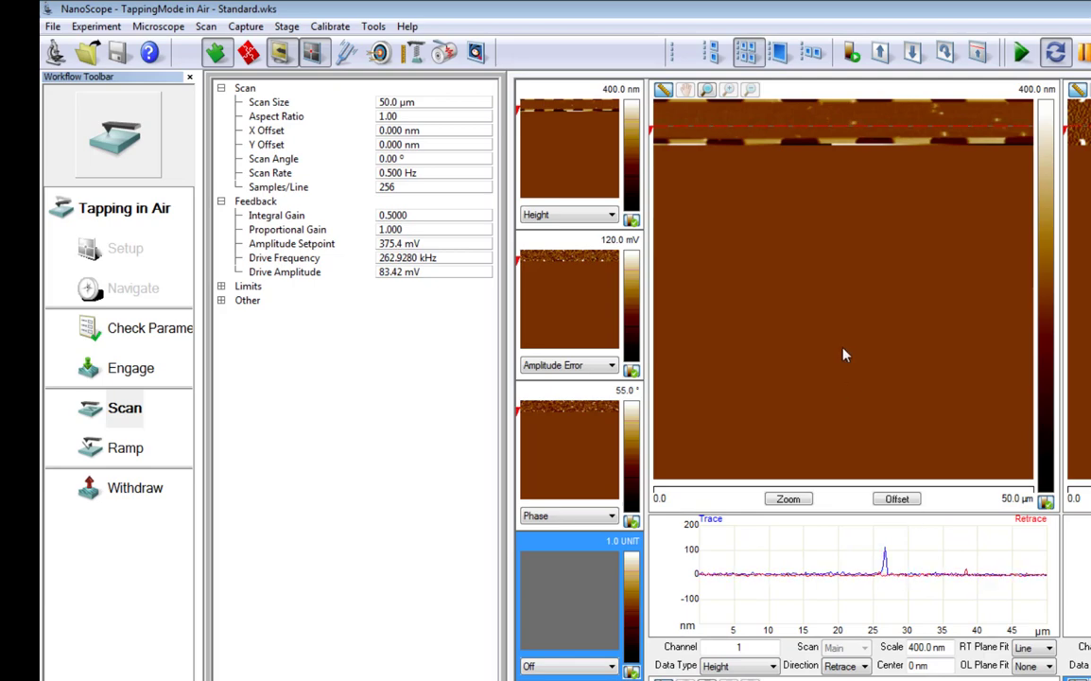
click(912, 57)
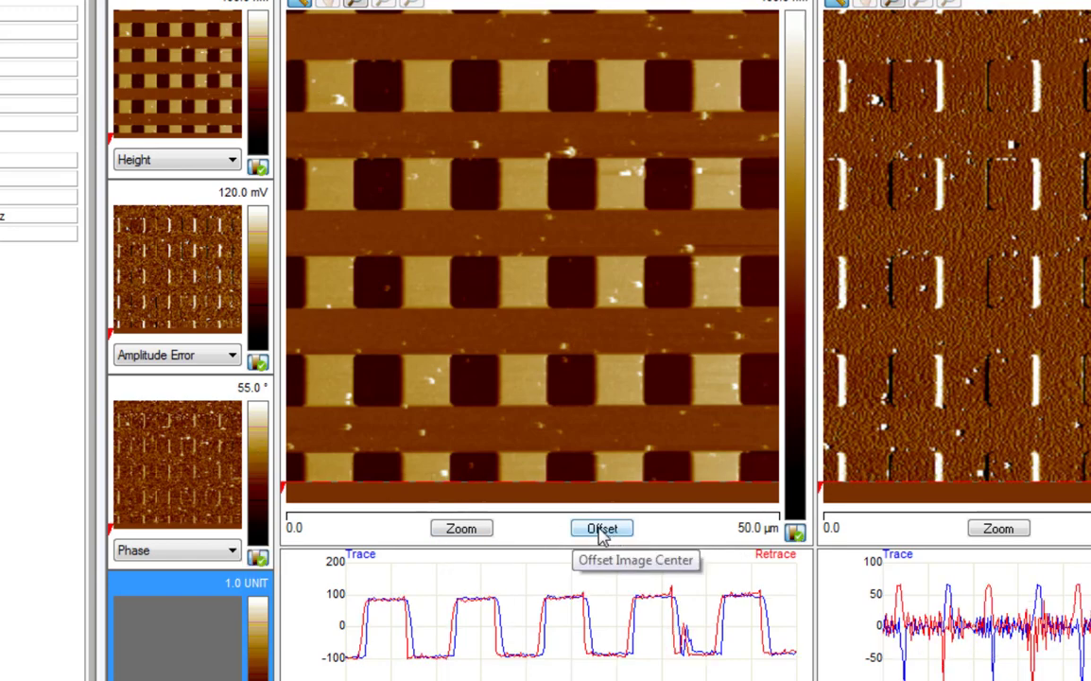
- Place a zoom box over the upper middle squares of the channel 1 Height image
click(468, 536)
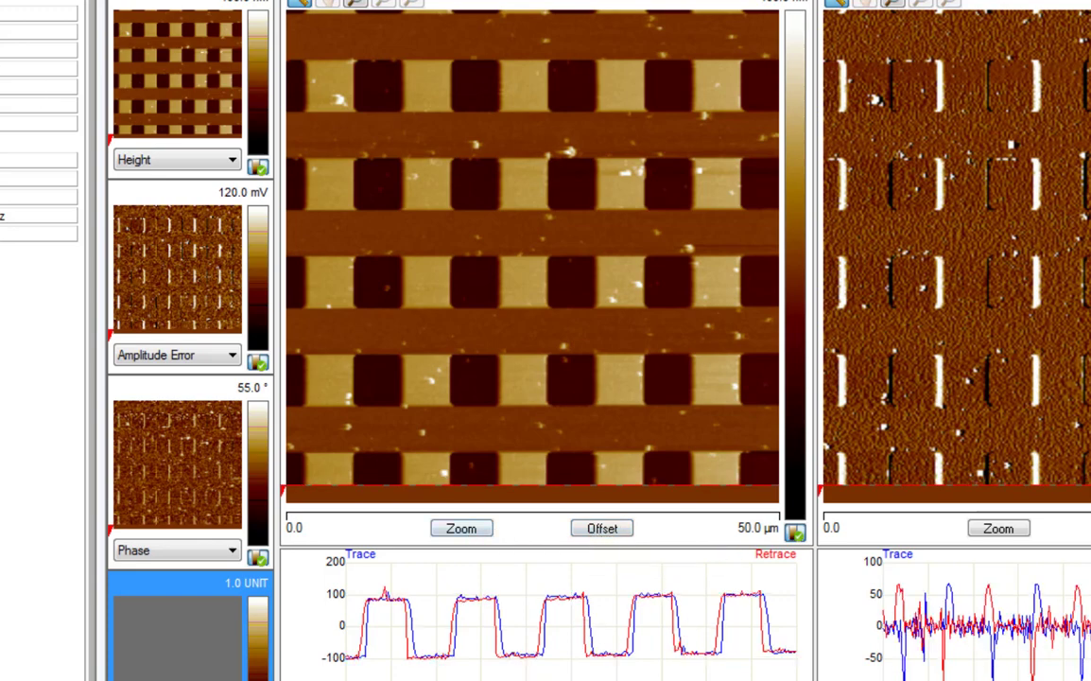
click(461, 529)
drag(536, 271, 568, 156)
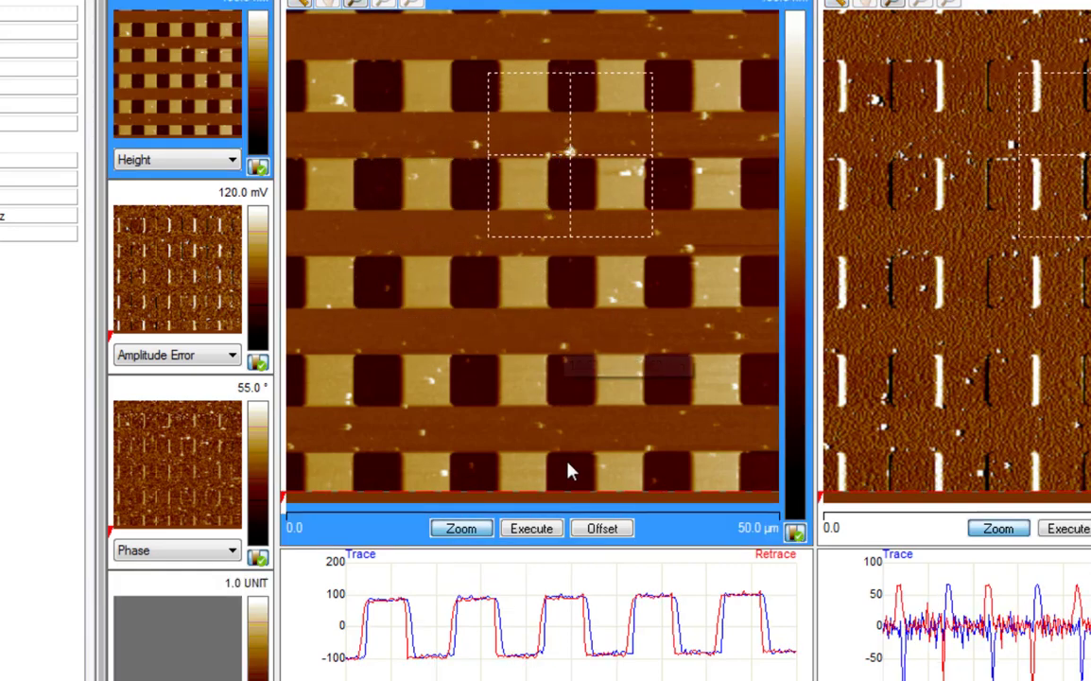
- Try an offset centre in the upper part of the Height image, then leave Offset mode
click(602, 529)
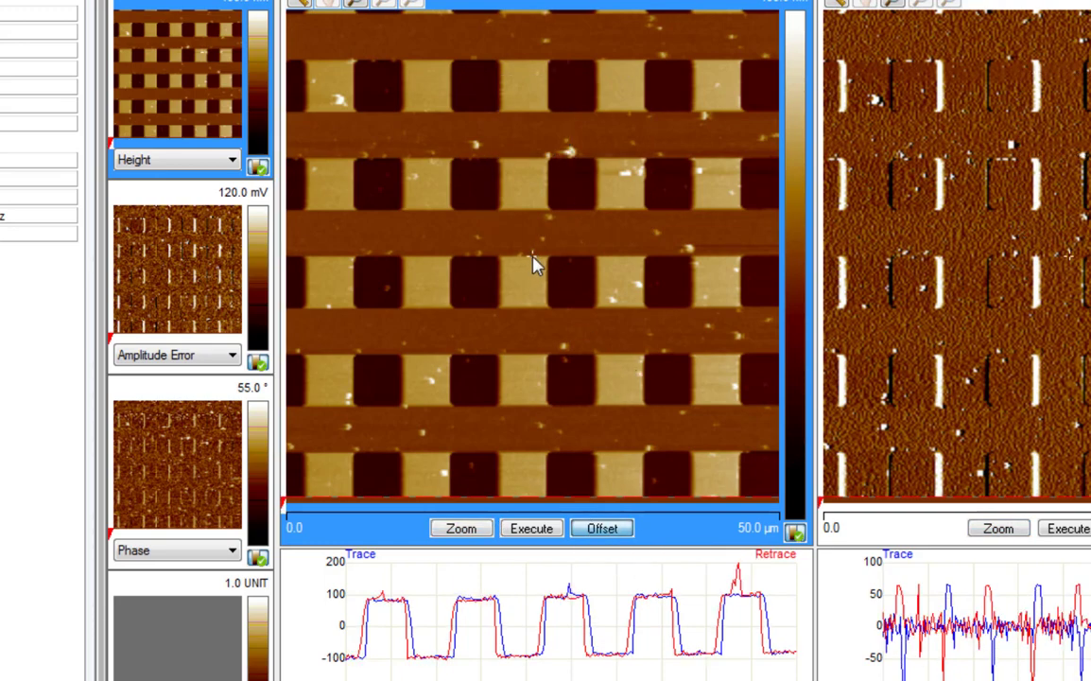
click(415, 147)
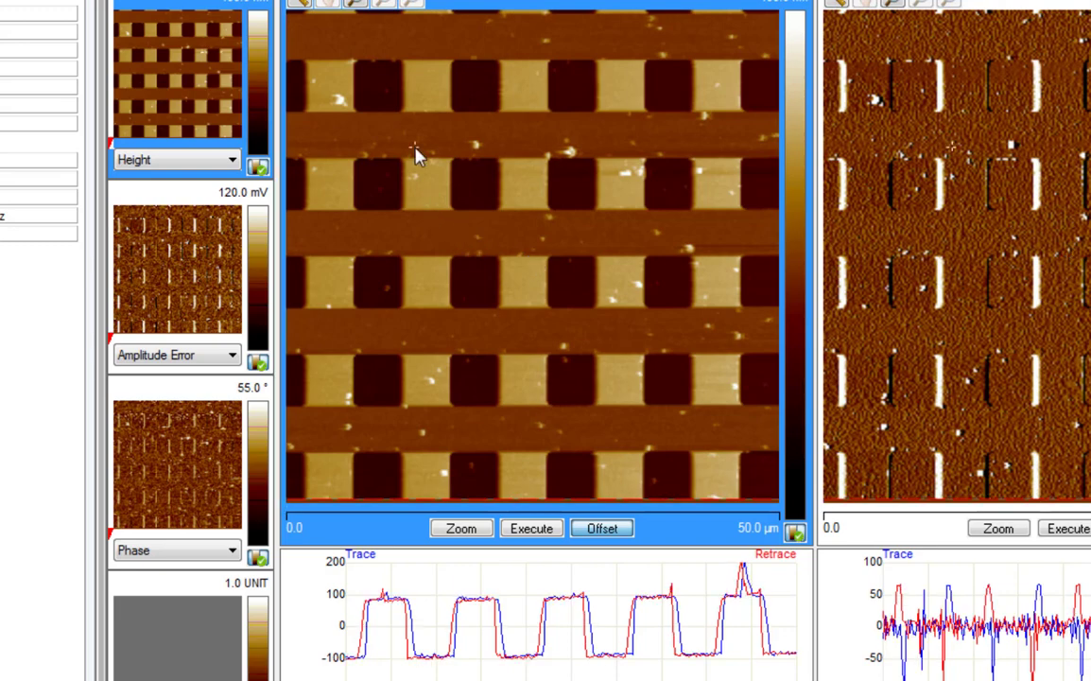
click(528, 530)
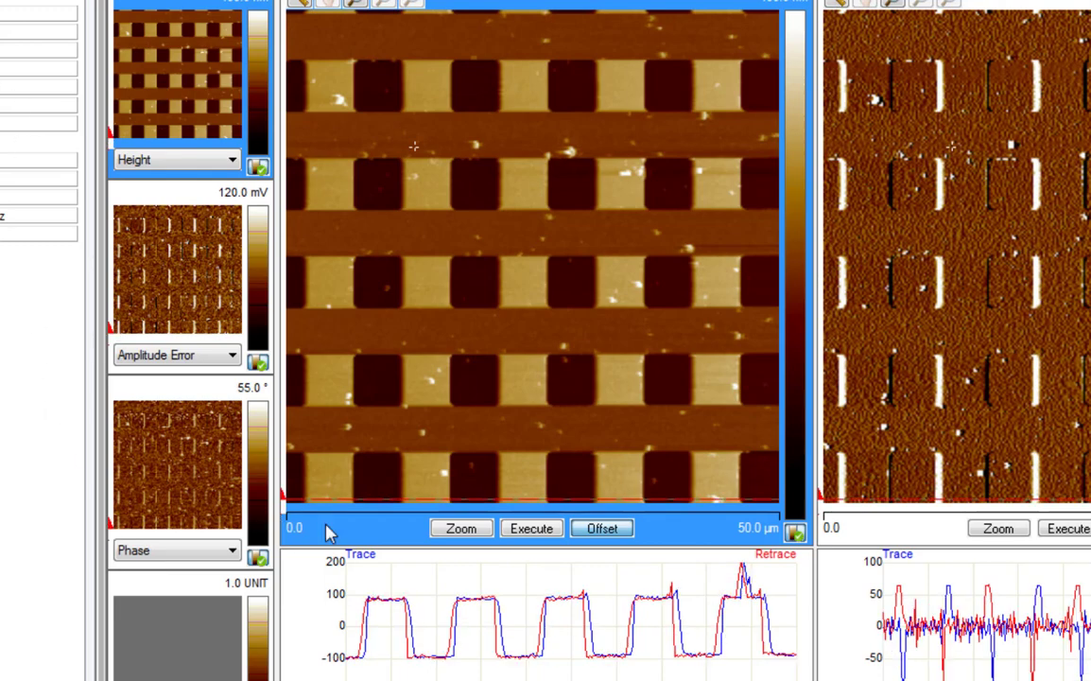
click(602, 530)
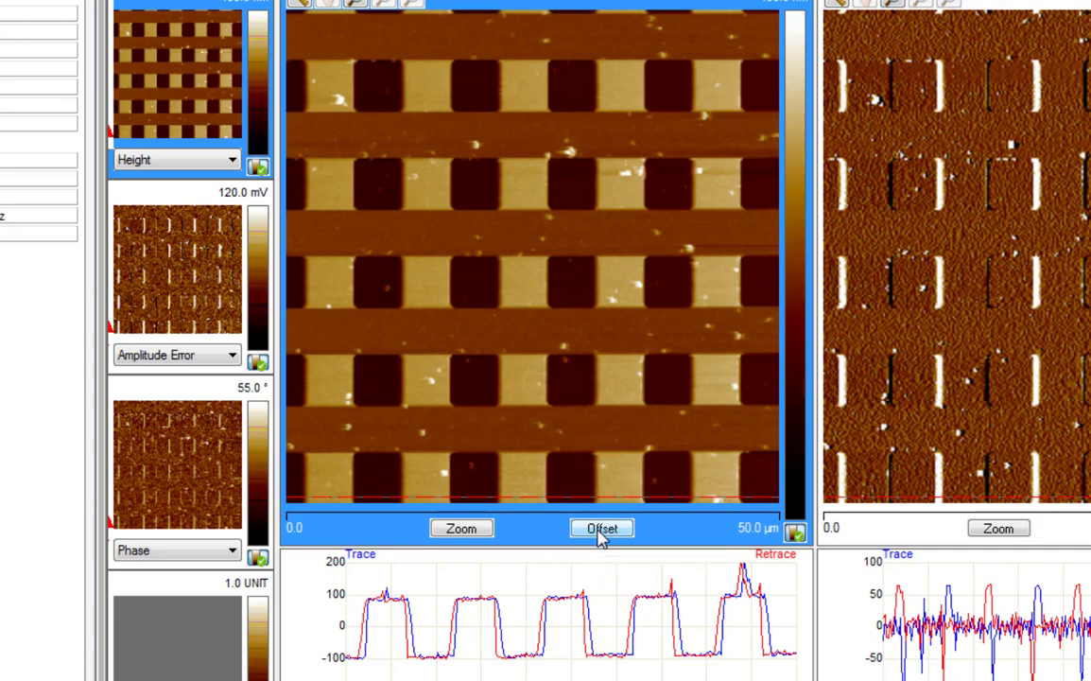